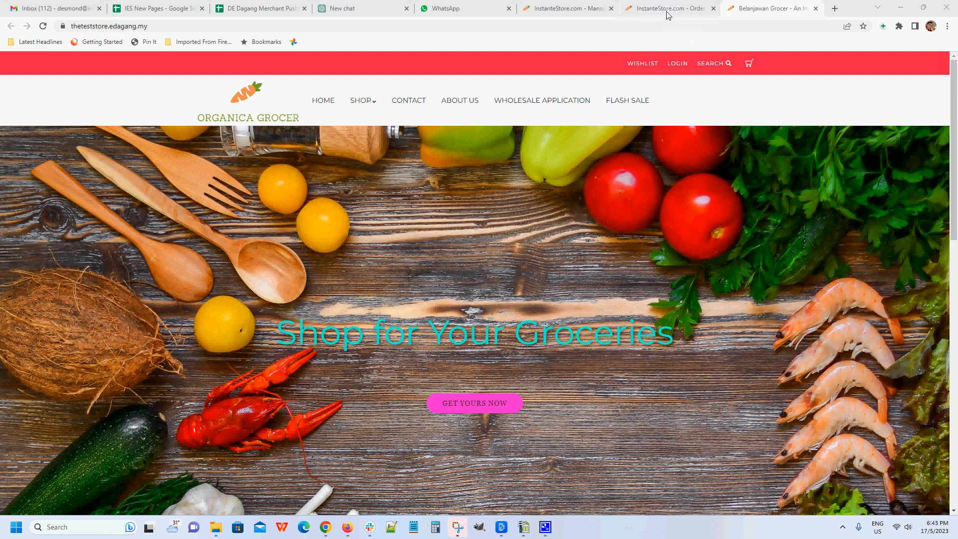
# Step: From the store's admin dashboard, open the page for activating or deactivating the supplier/drop-shipping module
pyautogui.click(581, 11)
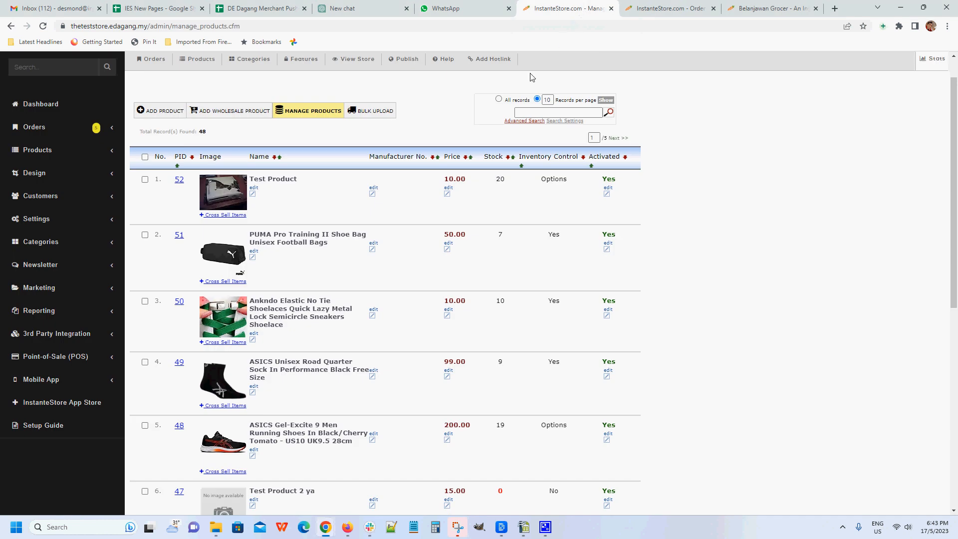
pyautogui.click(668, 12)
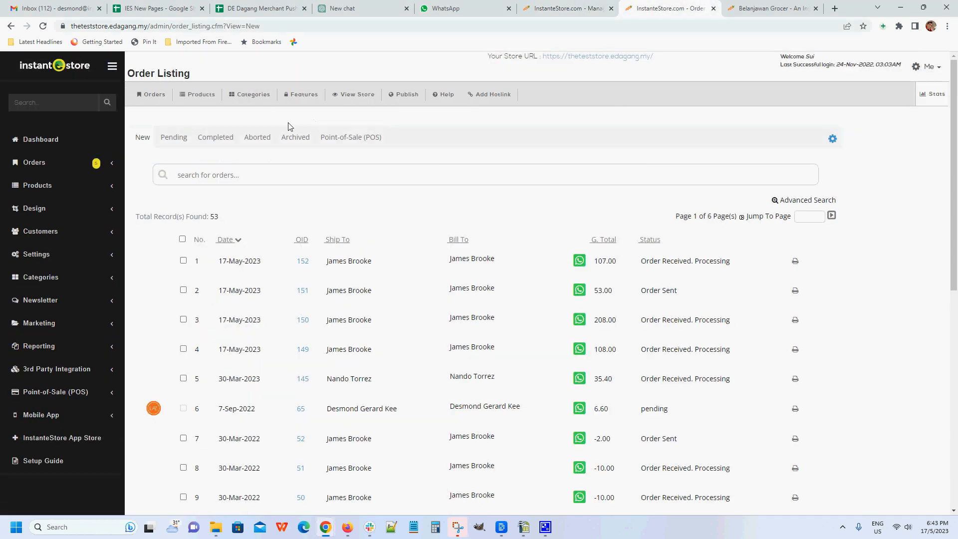
pyautogui.click(55, 143)
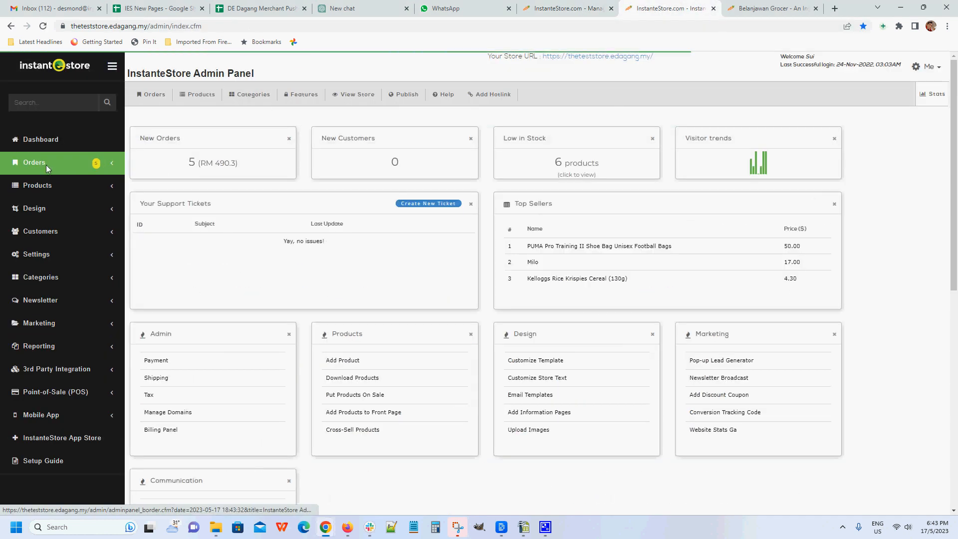
pyautogui.click(44, 185)
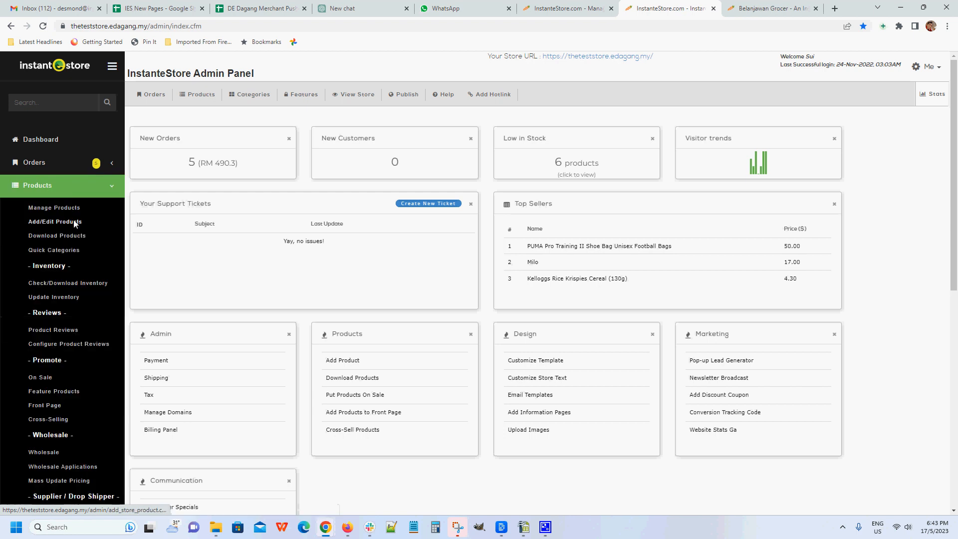
pyautogui.scroll(-2, 71, 294)
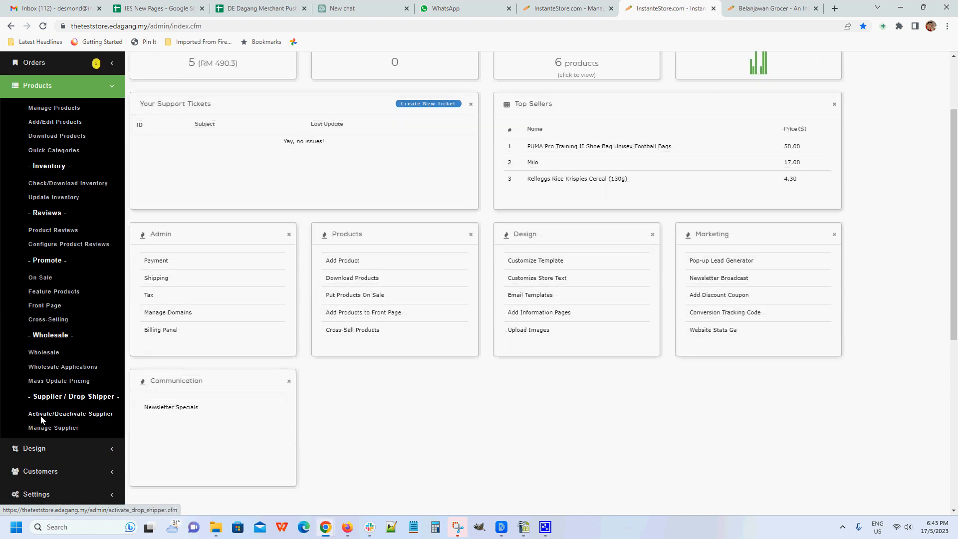
pyautogui.click(68, 414)
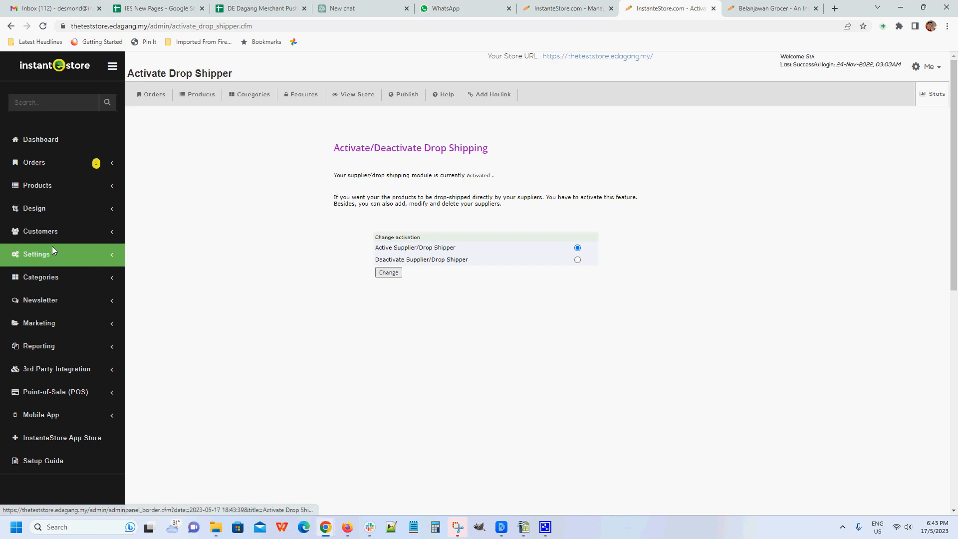
# Step: In supplier management, review the blank form for a new supplier and the existing record of Berge Payne Supplies
pyautogui.click(56, 190)
pyautogui.scroll(-4, 63, 208)
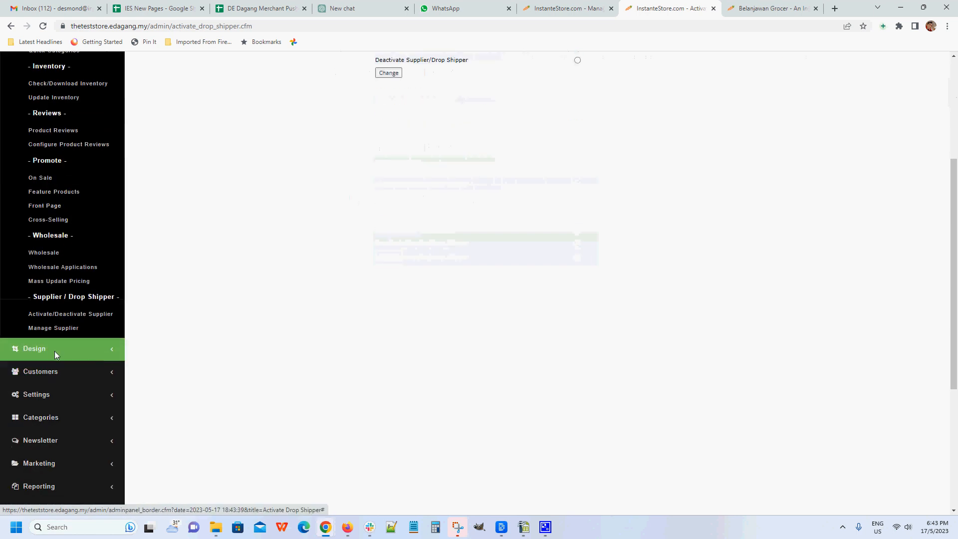
pyautogui.click(61, 328)
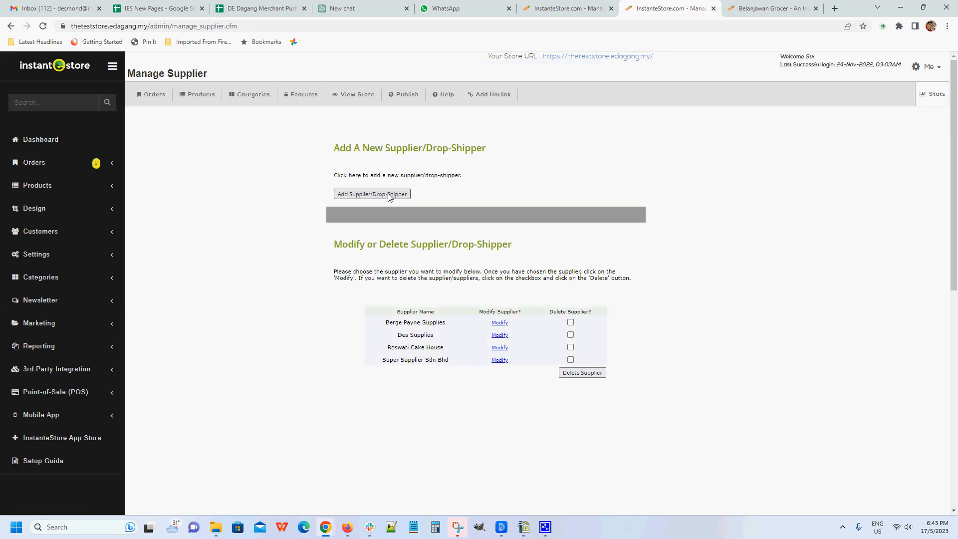
pyautogui.click(371, 197)
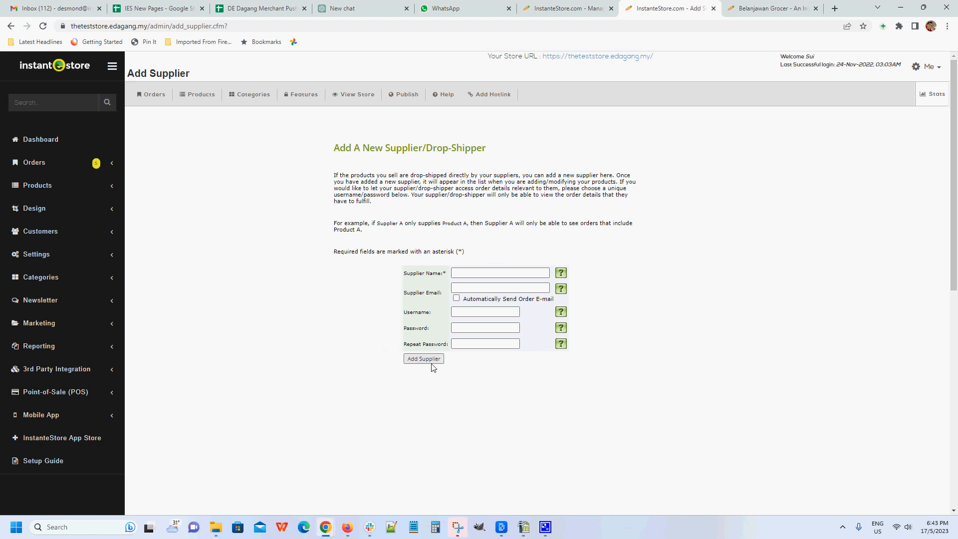
pyautogui.click(10, 27)
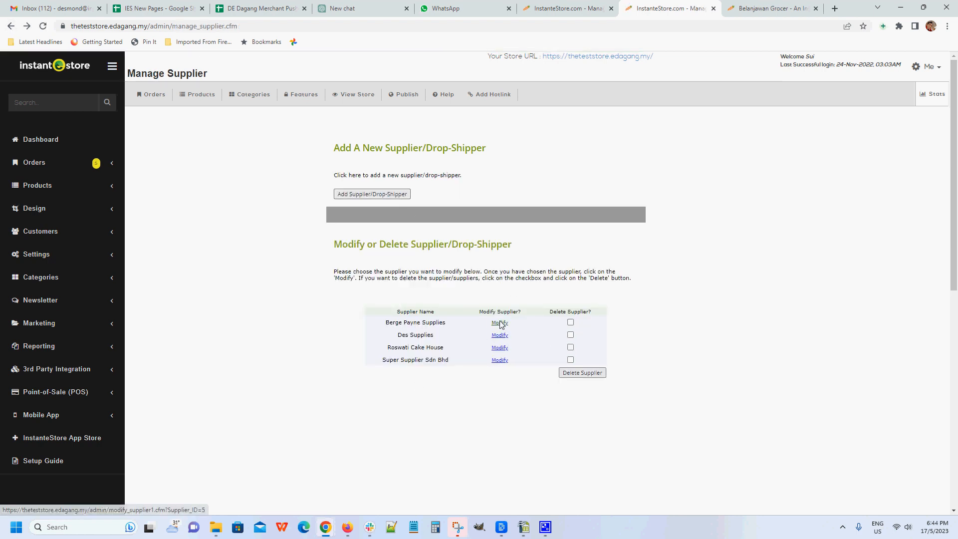
pyautogui.click(498, 323)
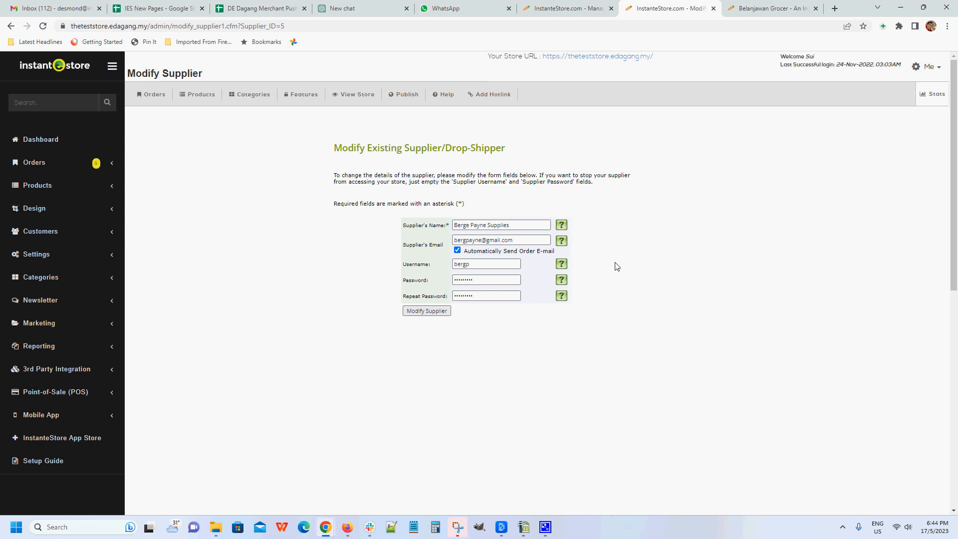
# Step: From the product management list, open the ASICS Unisex Road Quarter Sock product for modification
pyautogui.click(52, 186)
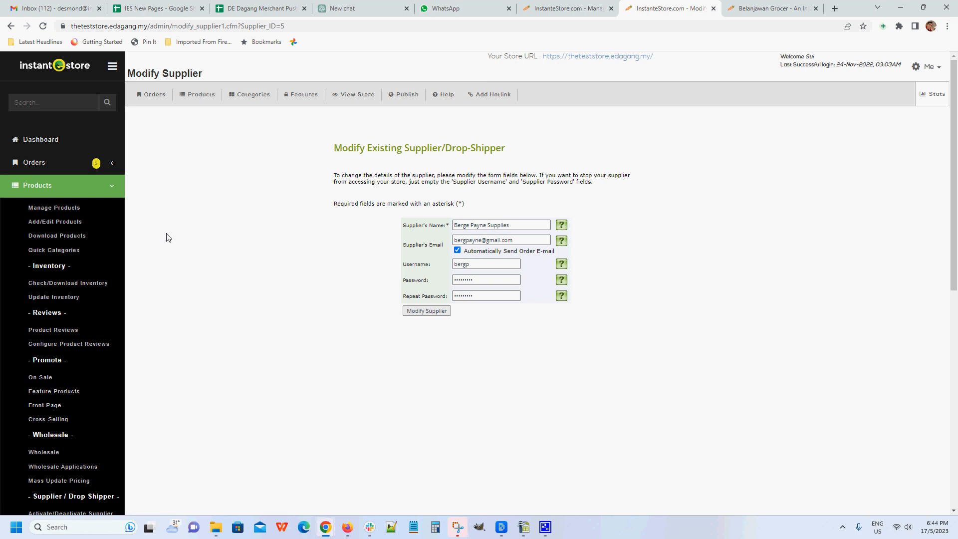
pyautogui.click(60, 208)
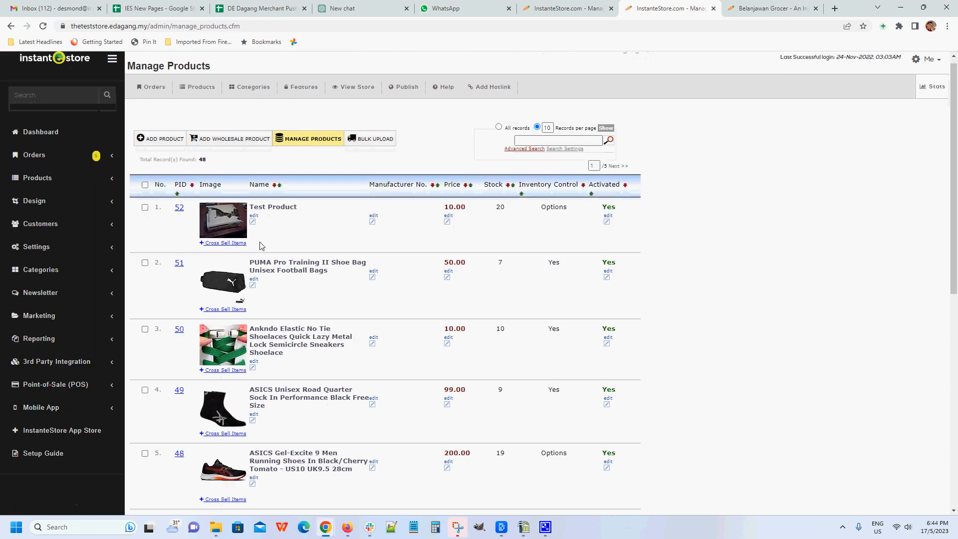
pyautogui.scroll(-2, 144, 305)
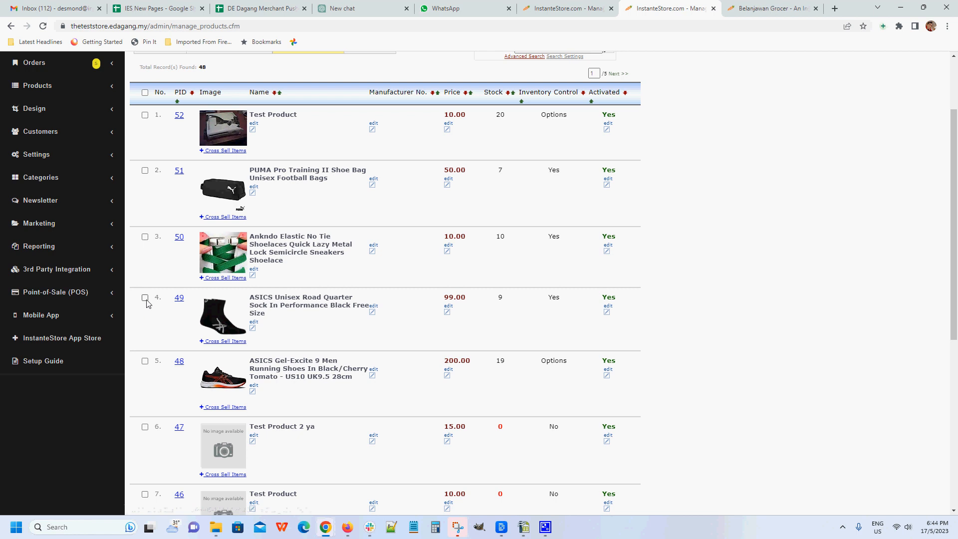
pyautogui.scroll(-7, 754, 252)
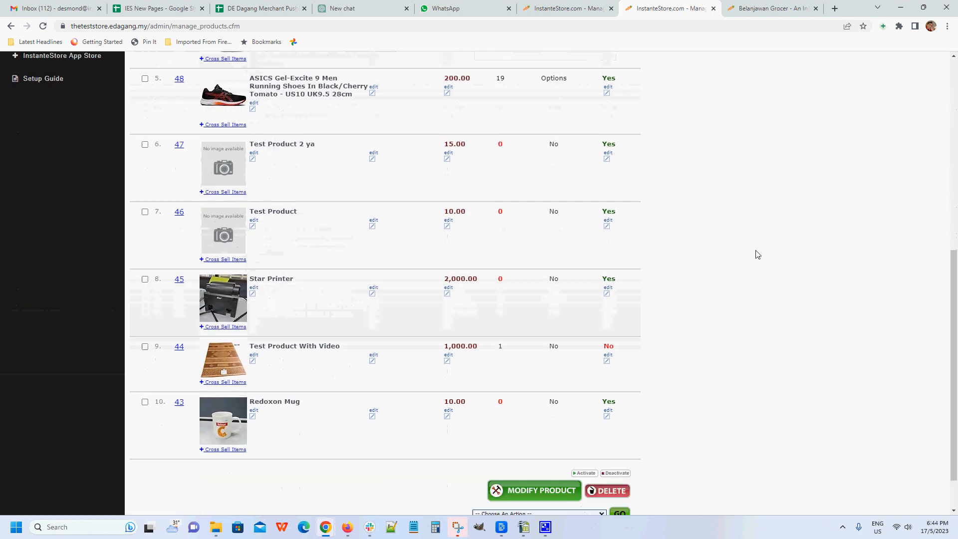
pyautogui.click(532, 438)
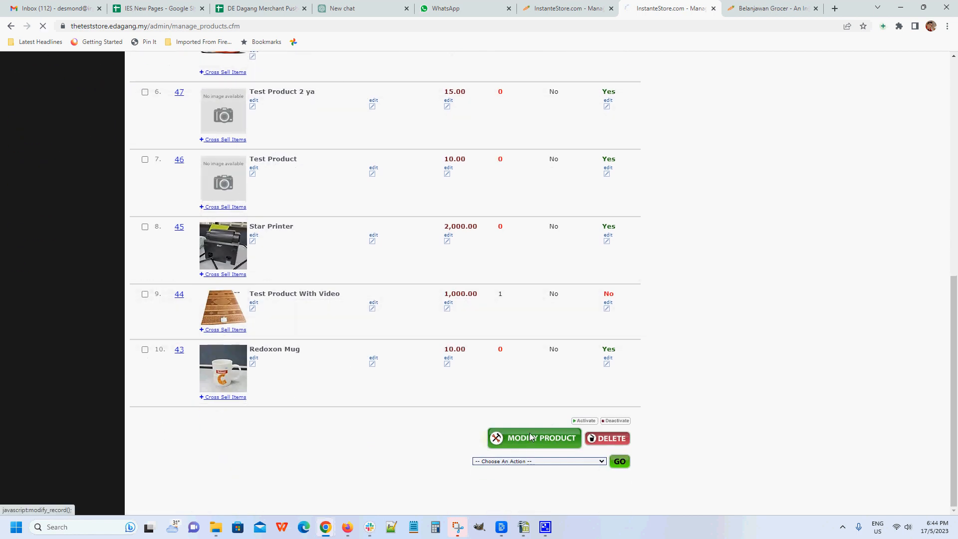
# Step: Choose Berge Payne Supplies as the sock product's drop shipper/supplier, after trying the option none
pyautogui.scroll(-5, 502, 394)
pyautogui.scroll(-15, 501, 394)
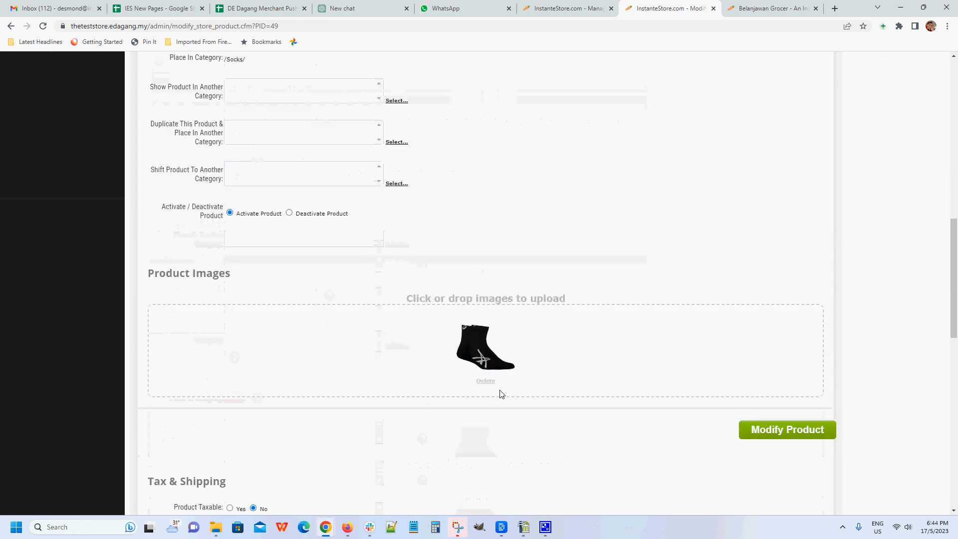
pyautogui.scroll(-2, 501, 395)
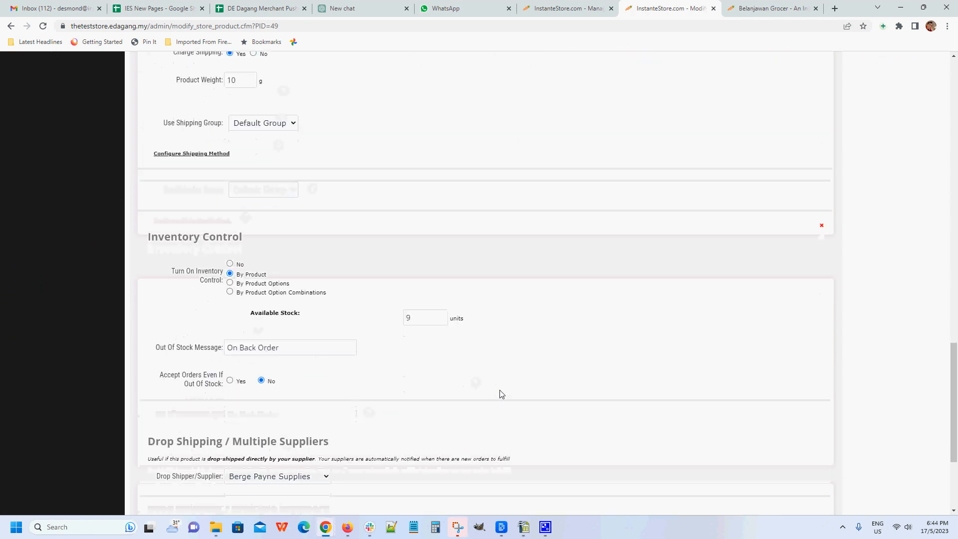
pyautogui.scroll(-2, 501, 393)
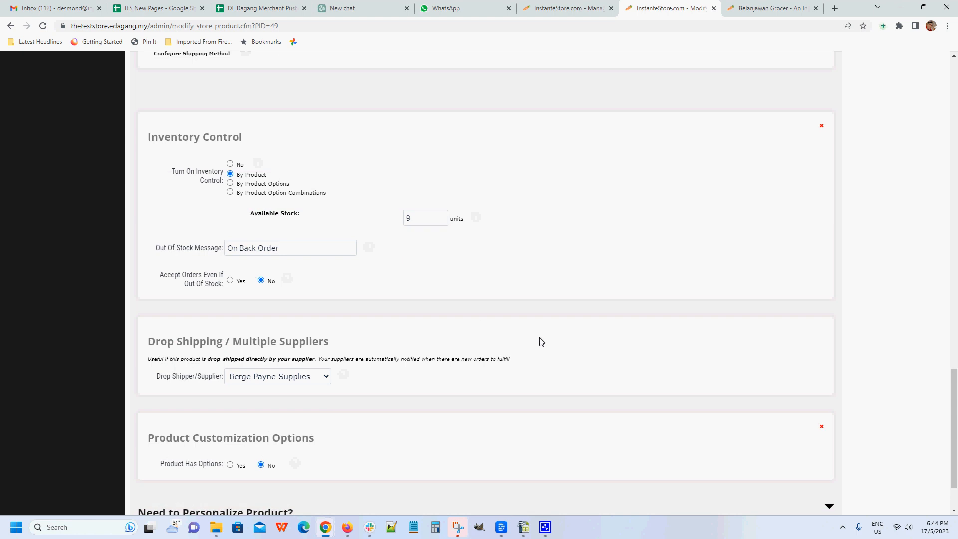
pyautogui.scroll(-1, 384, 343)
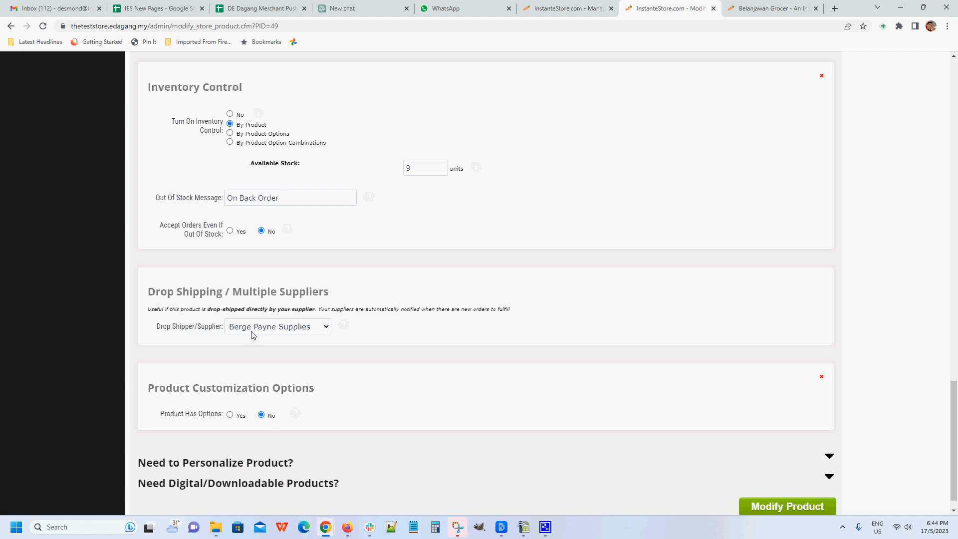
pyautogui.click(325, 327)
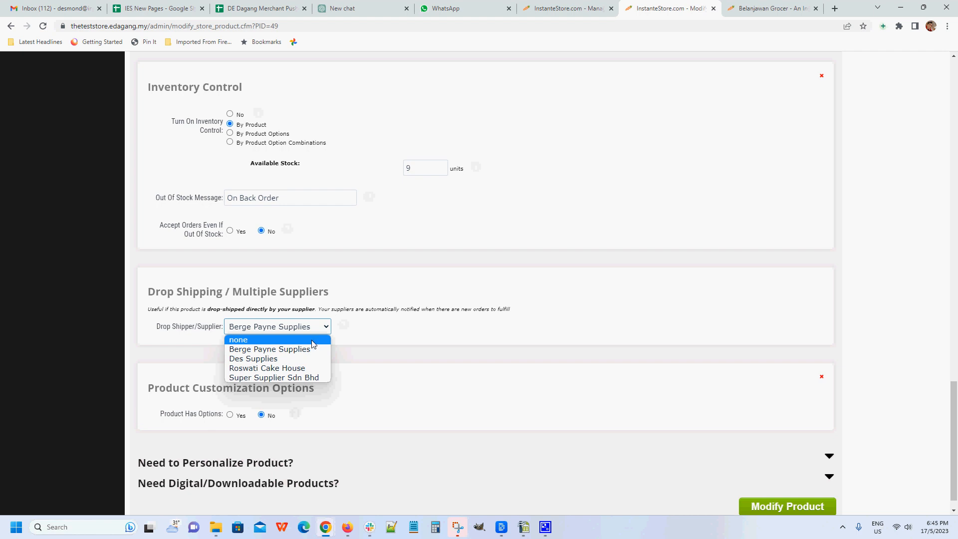
pyautogui.click(312, 342)
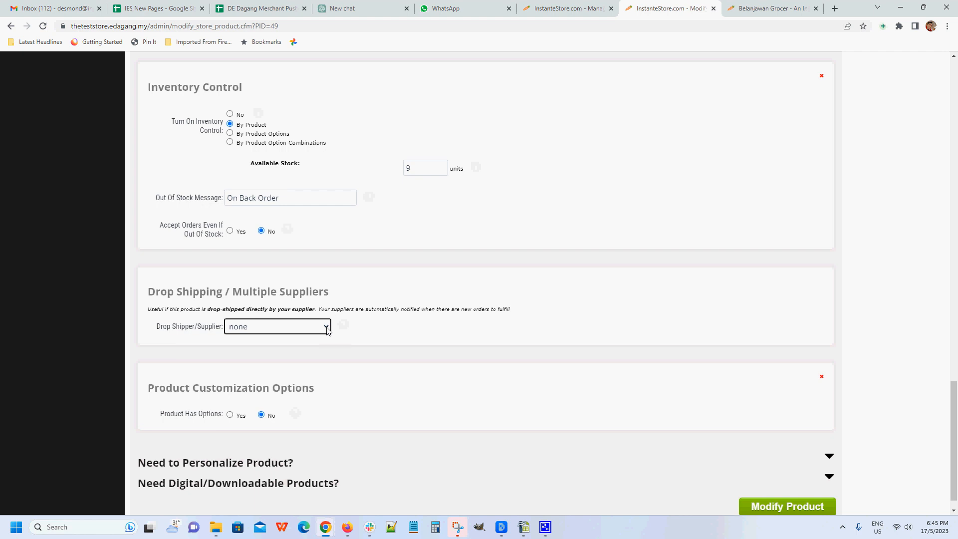
pyautogui.click(326, 330)
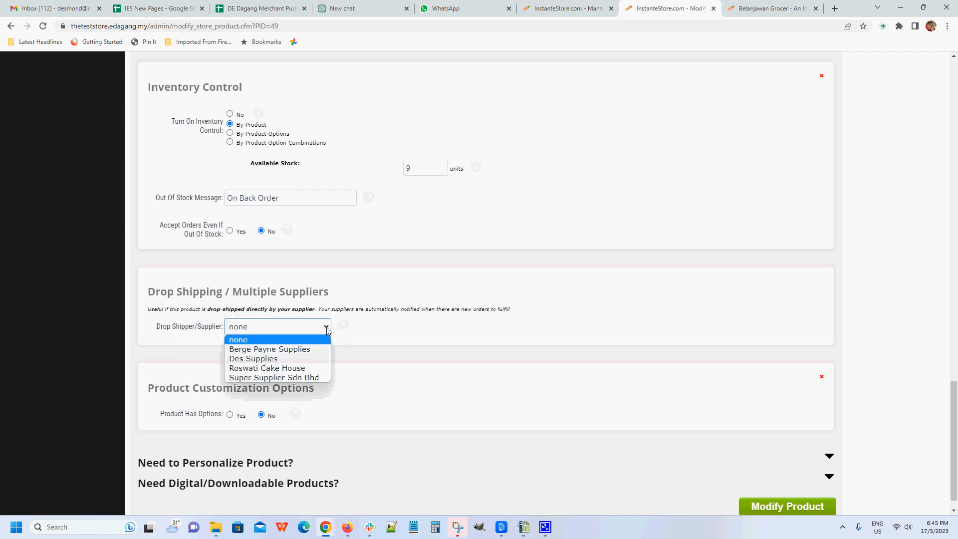
pyautogui.click(305, 351)
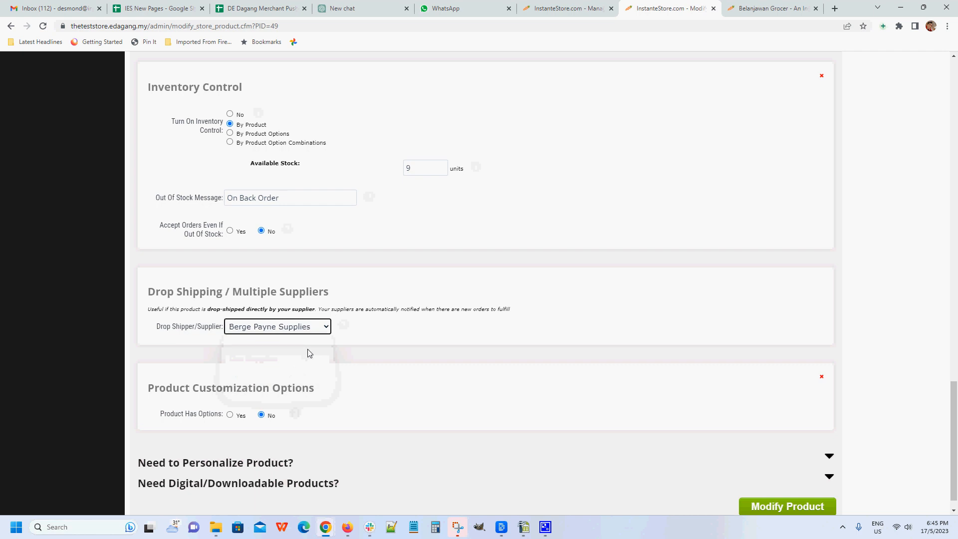
# Step: Save the modified sock product and publish the store changes
pyautogui.scroll(-1, 731, 409)
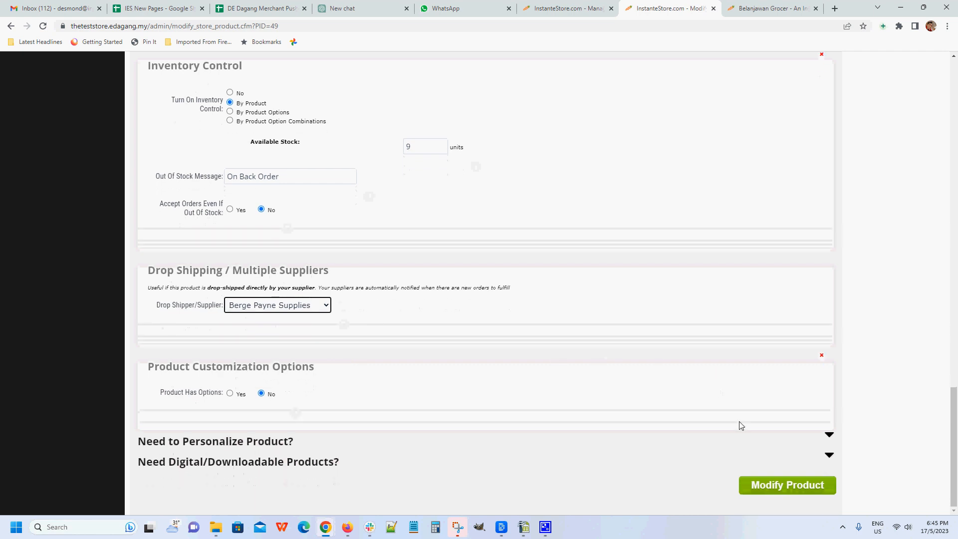
pyautogui.click(776, 482)
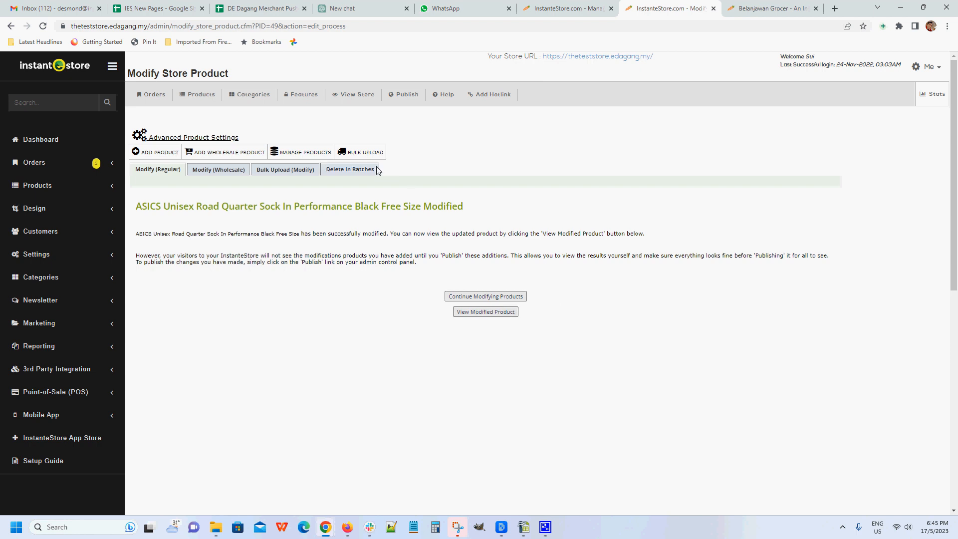
pyautogui.click(402, 96)
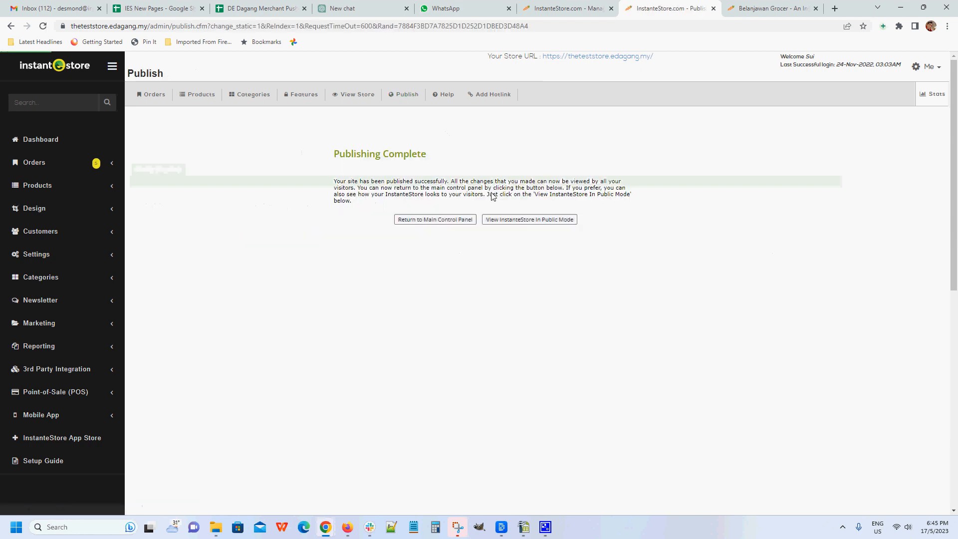
# Step: Open the details of the newest order in the new orders listing
pyautogui.click(33, 164)
pyautogui.click(51, 185)
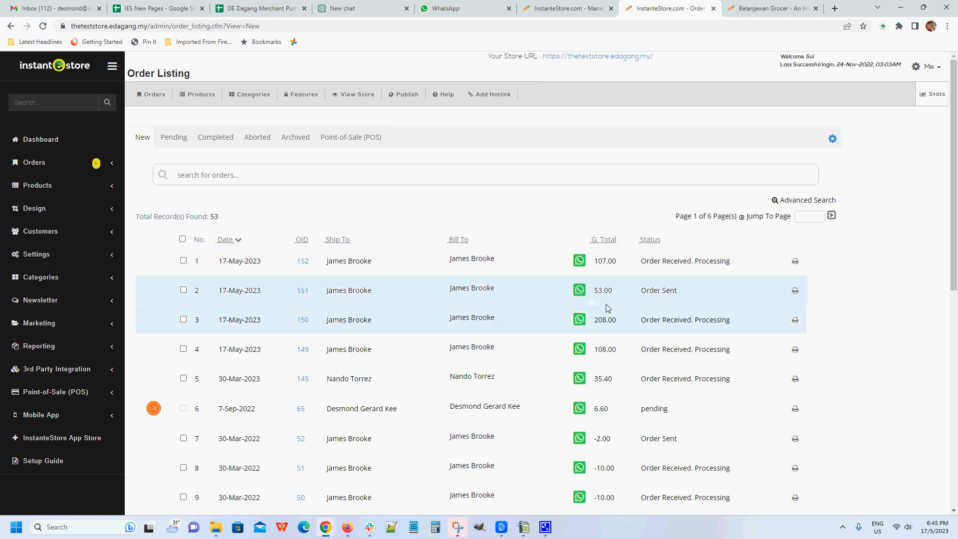
pyautogui.click(302, 261)
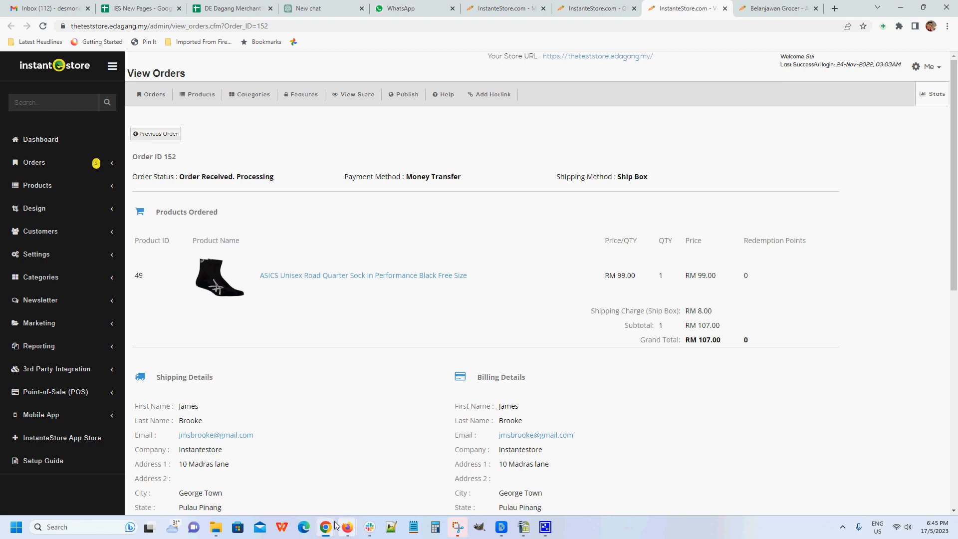
# Step: Switch to Gmail, read the new-order notifications sent to Berge Payne Supplies, and return to the order details in the store admin
pyautogui.moveTo(325, 525)
pyautogui.click(380, 492)
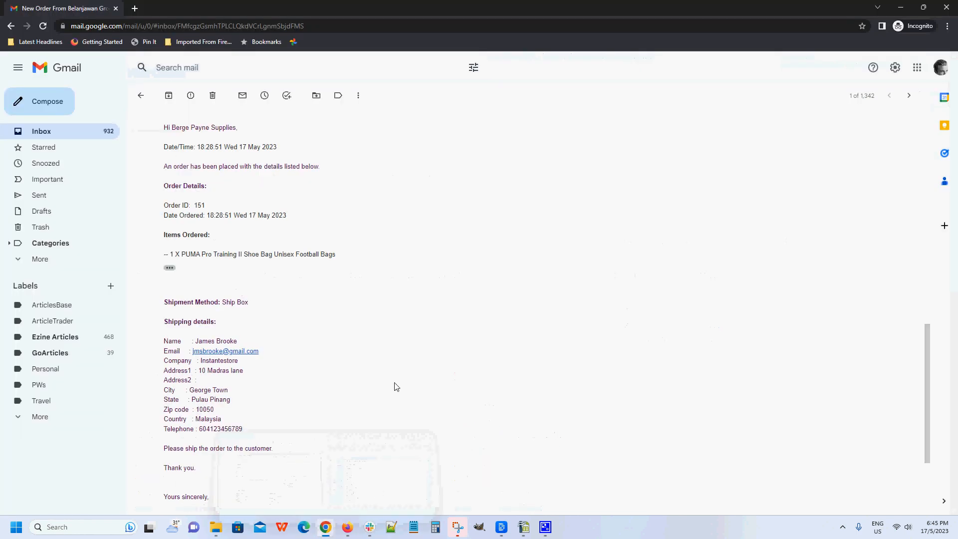
pyautogui.scroll(1, 395, 386)
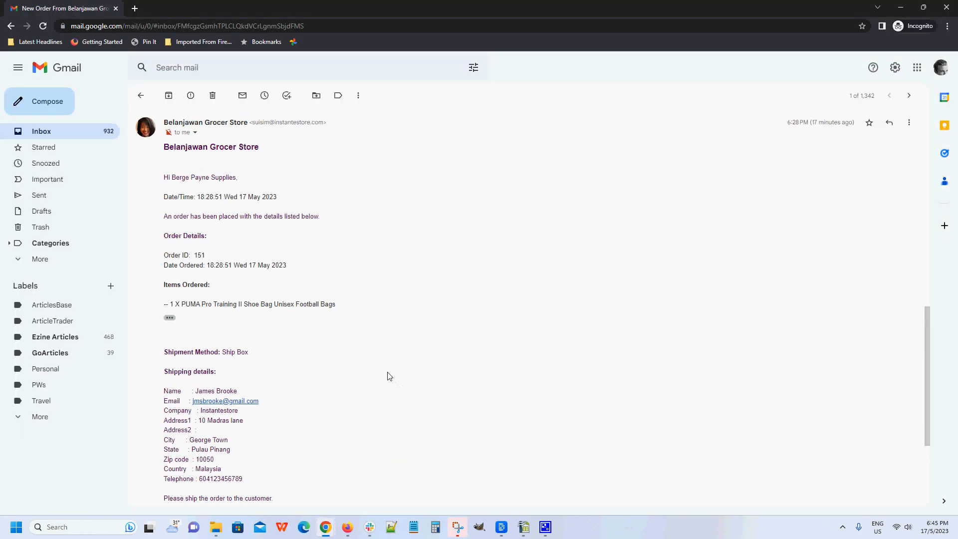
pyautogui.scroll(-3, 393, 383)
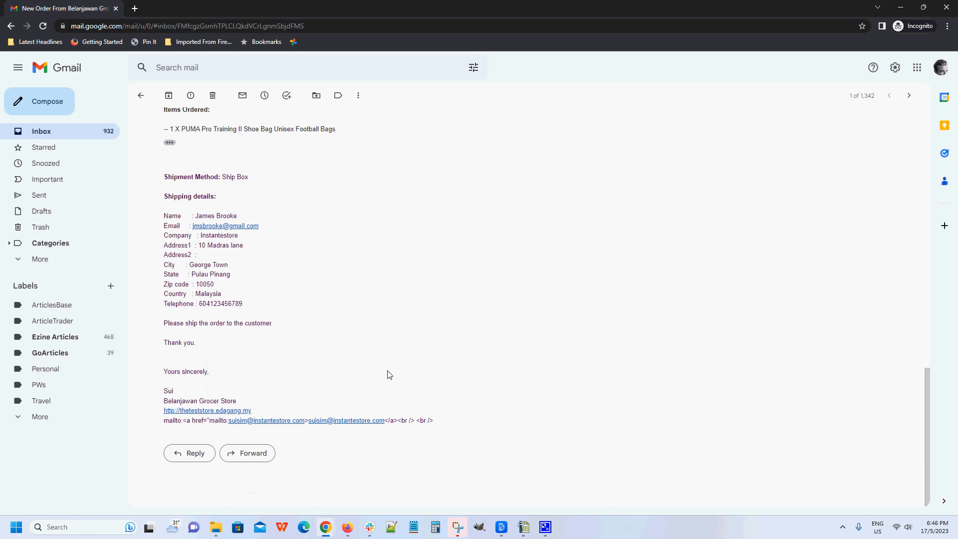
pyautogui.scroll(7, 390, 376)
pyautogui.scroll(6, 390, 374)
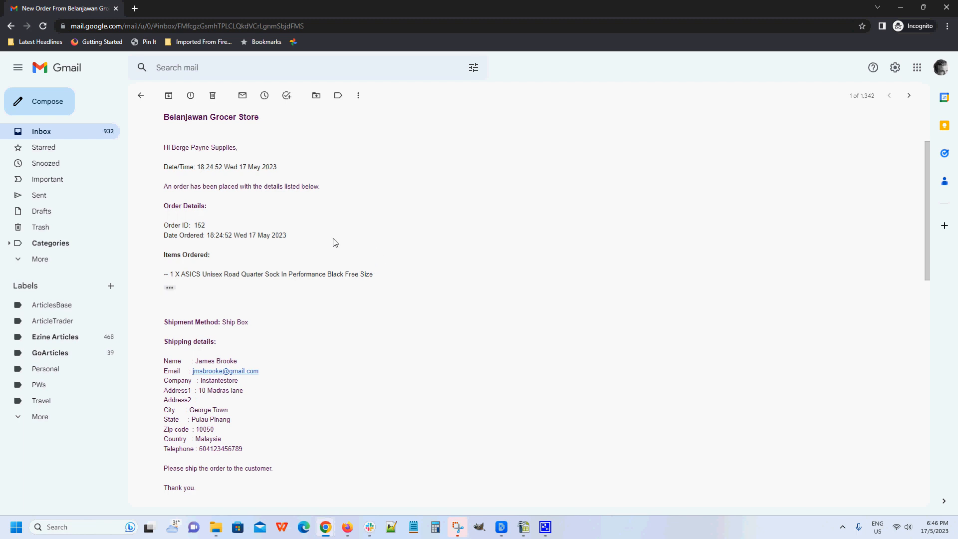
pyautogui.moveTo(344, 524)
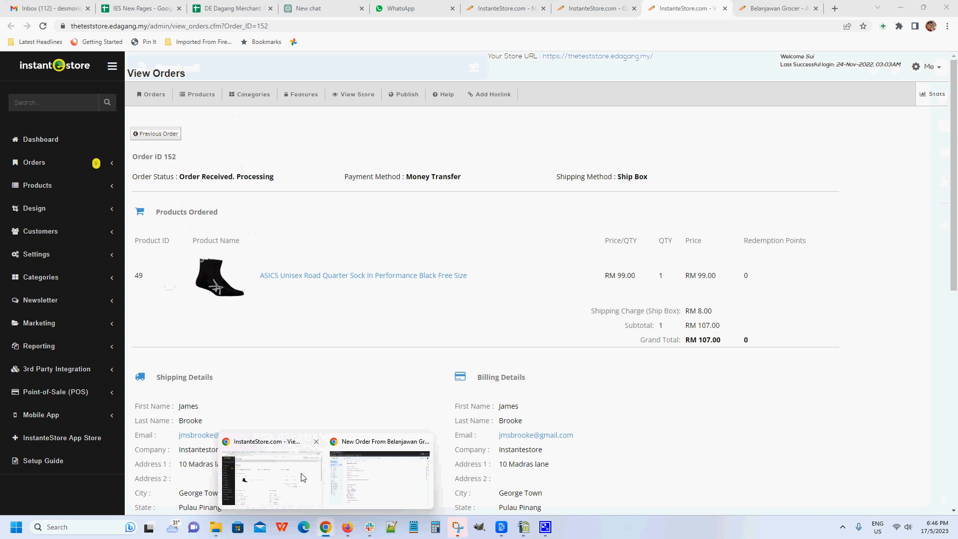
pyautogui.click(303, 478)
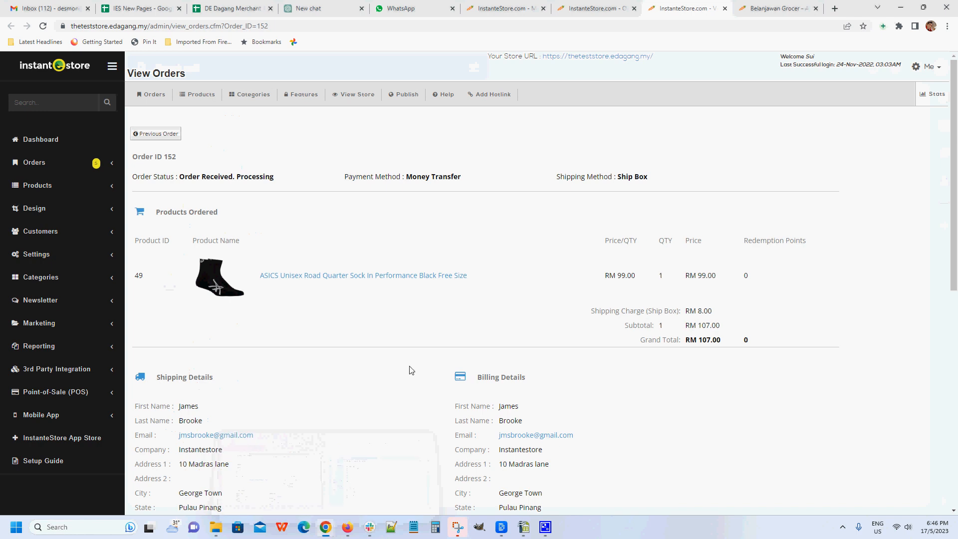
# Step: Switch to the Organica Grocer storefront and open its supplier login page
pyautogui.click(765, 10)
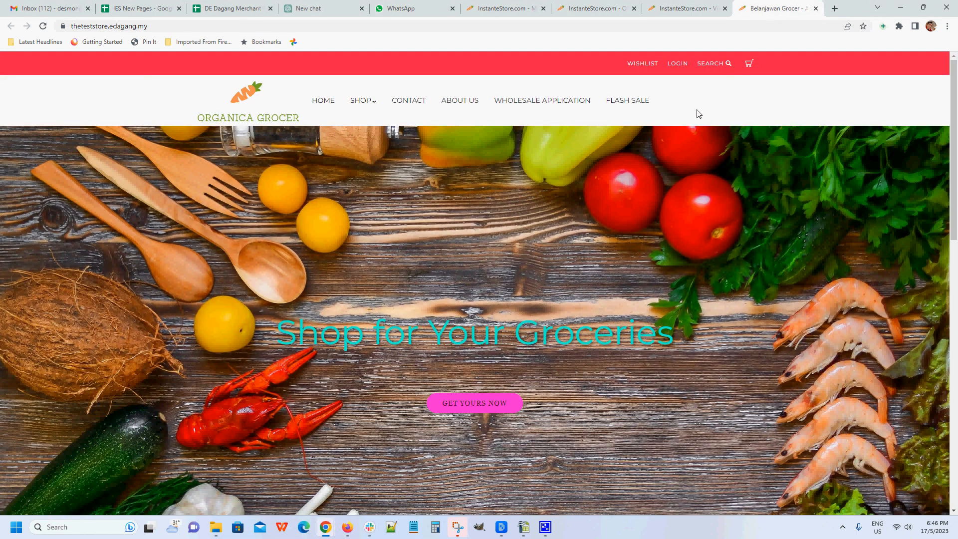
pyautogui.scroll(-20, 698, 140)
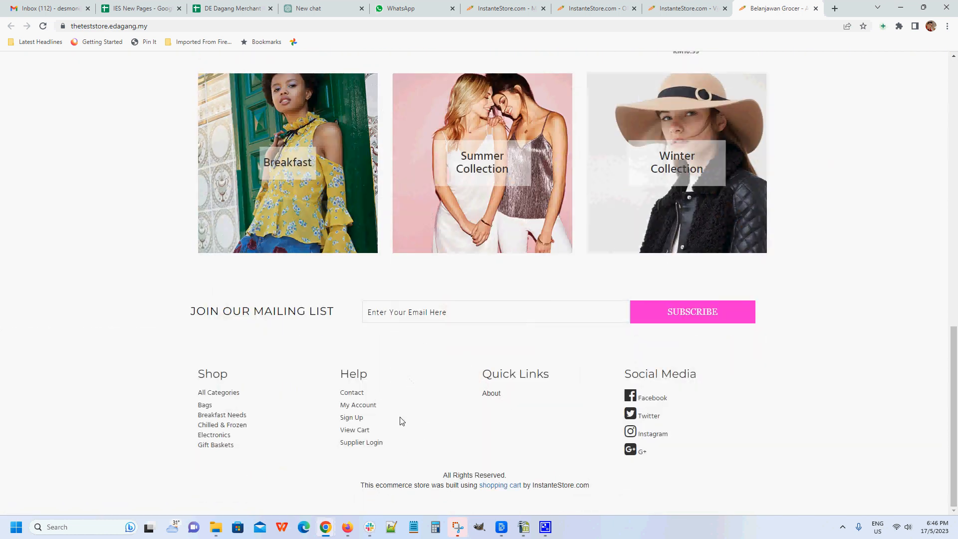
pyautogui.click(362, 442)
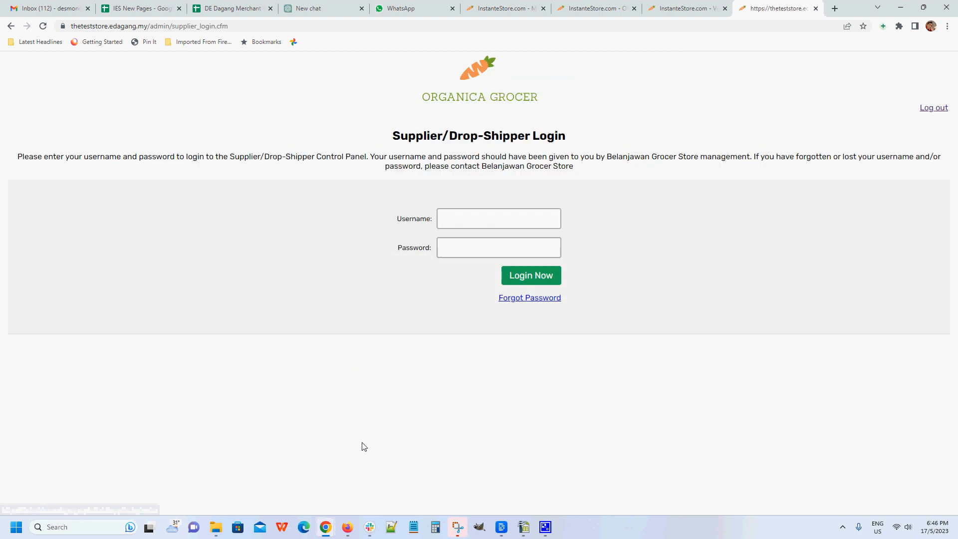
# Step: Log in to the supplier control panel with Berge Payne Supplies' username and password
pyautogui.click(487, 220)
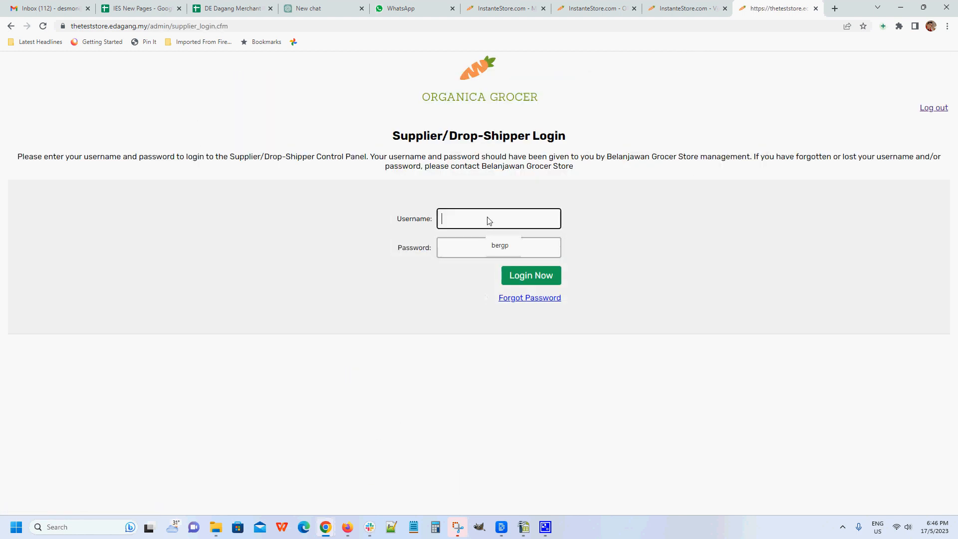
pyautogui.click(504, 246)
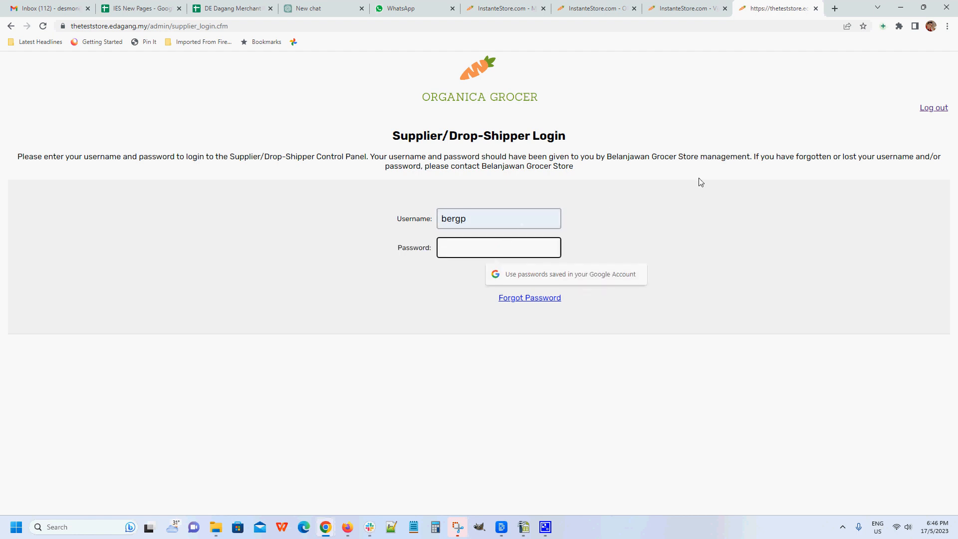
pyautogui.write('123')
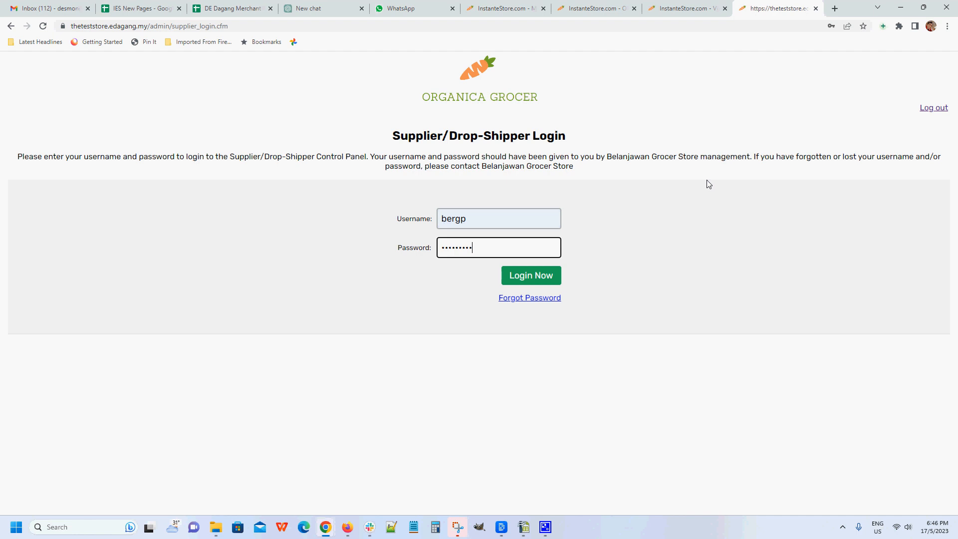
pyautogui.click(539, 270)
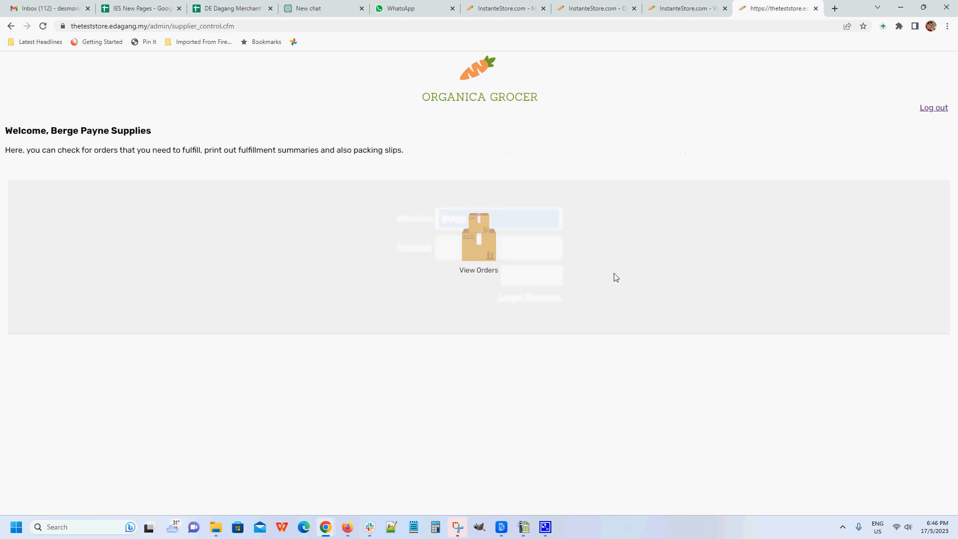
# Step: View the supplier's orders and open the details of the newest order
pyautogui.click(478, 273)
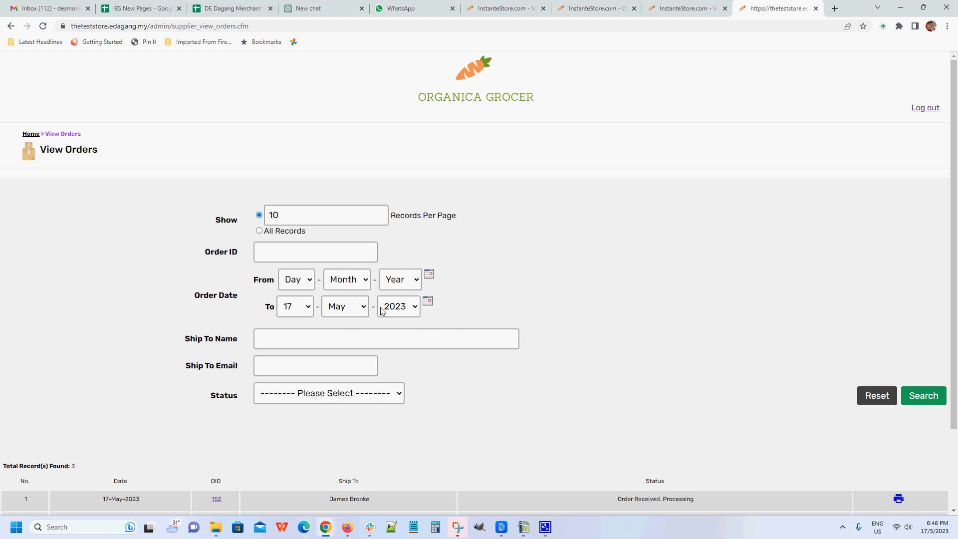
pyautogui.scroll(-2, 549, 272)
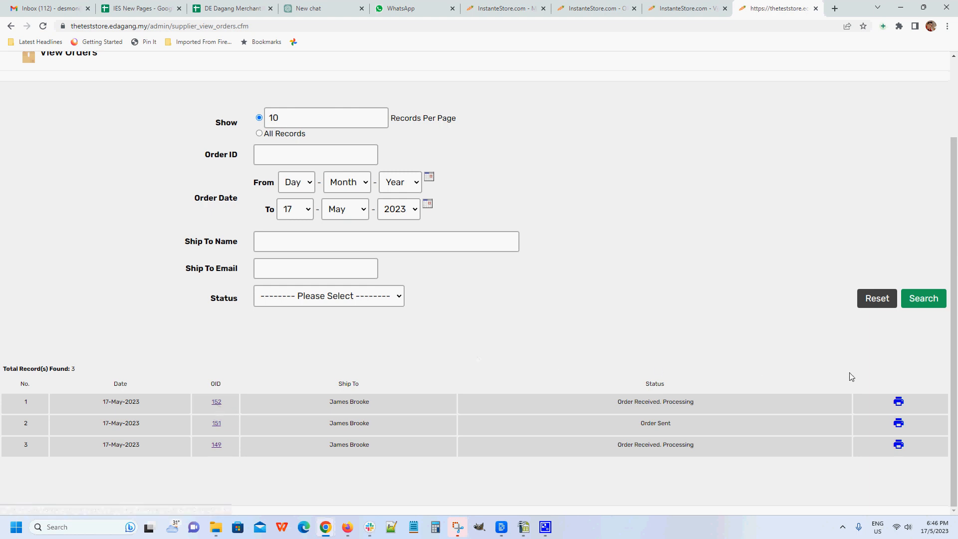
pyautogui.click(216, 402)
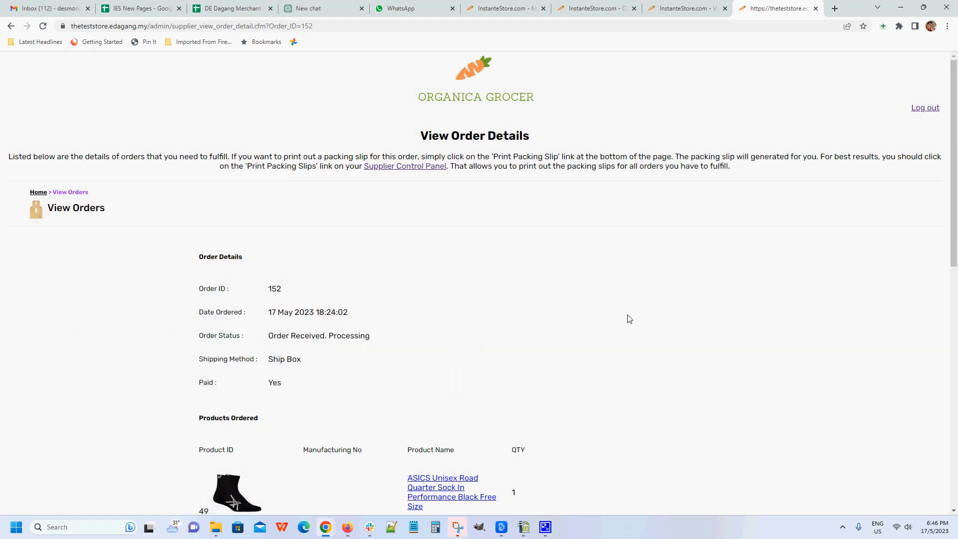
# Step: Review the order's status, ordered product, shipping details and the available order actions
pyautogui.scroll(-2, 629, 318)
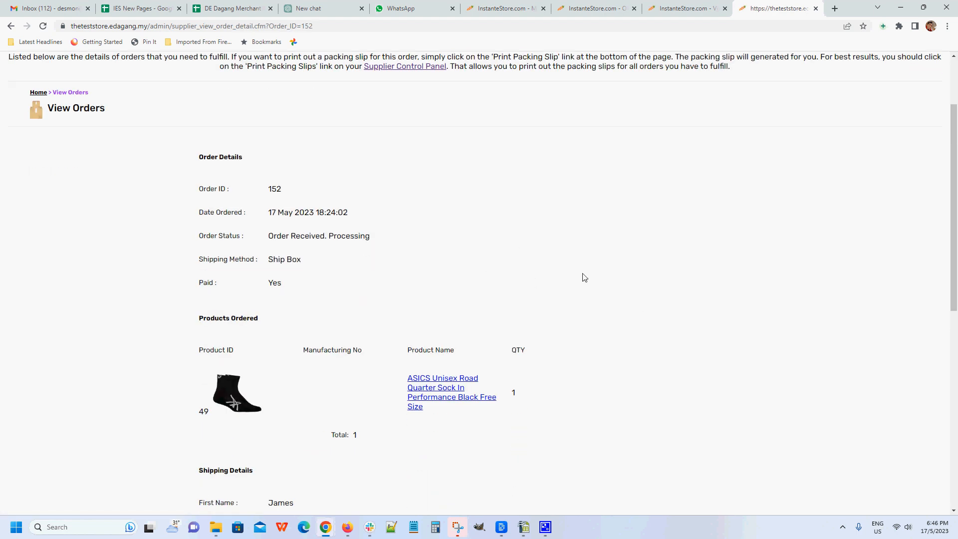
pyautogui.scroll(-1, 581, 270)
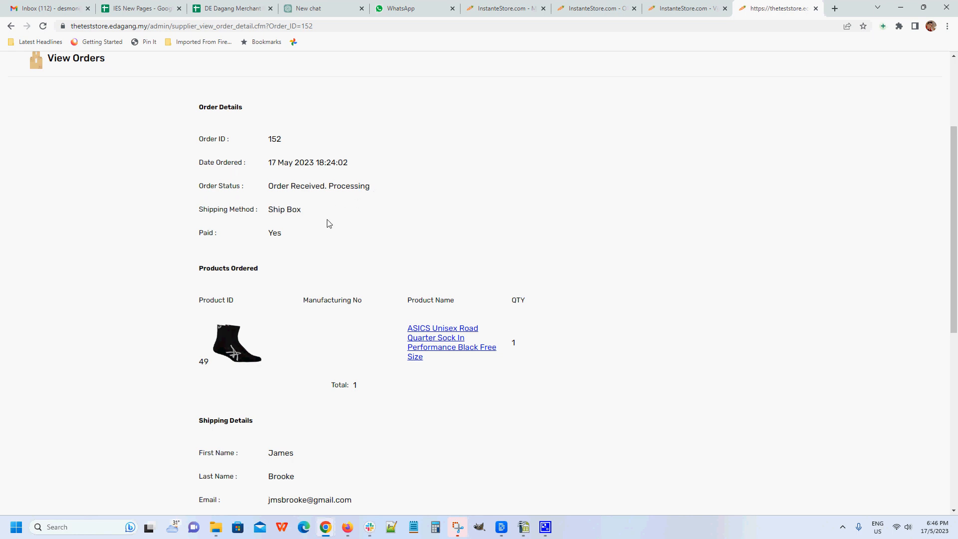
pyautogui.scroll(-1, 326, 220)
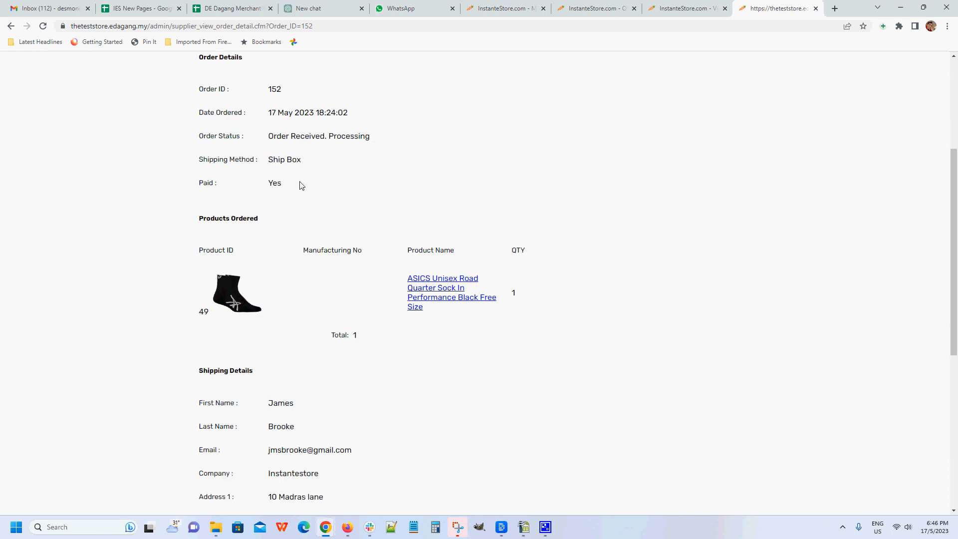
pyautogui.scroll(-1, 505, 245)
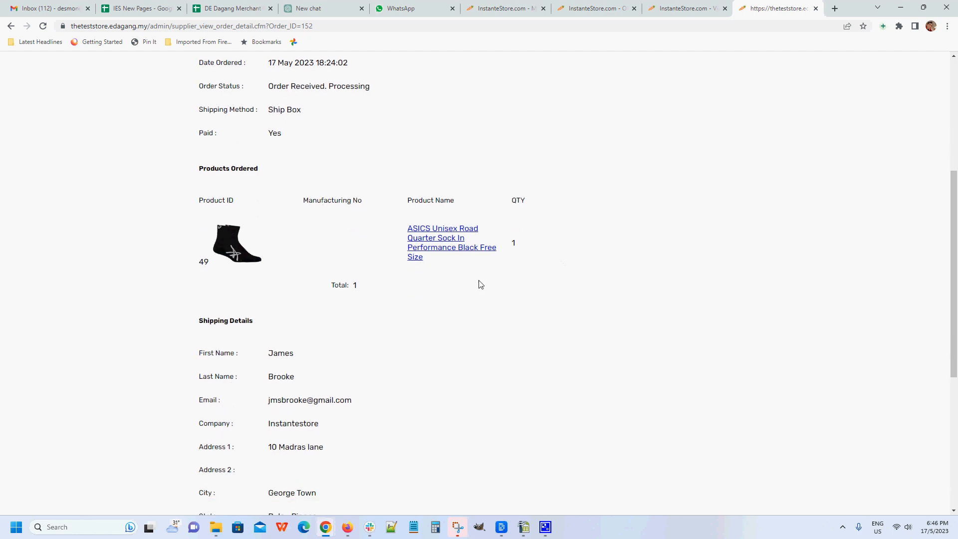
pyautogui.scroll(-1, 478, 286)
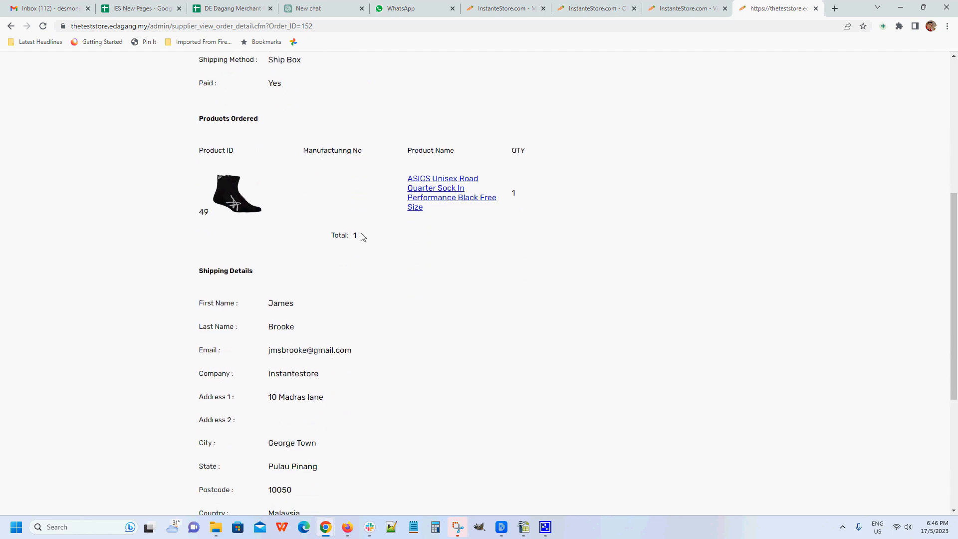
pyautogui.scroll(-1, 372, 274)
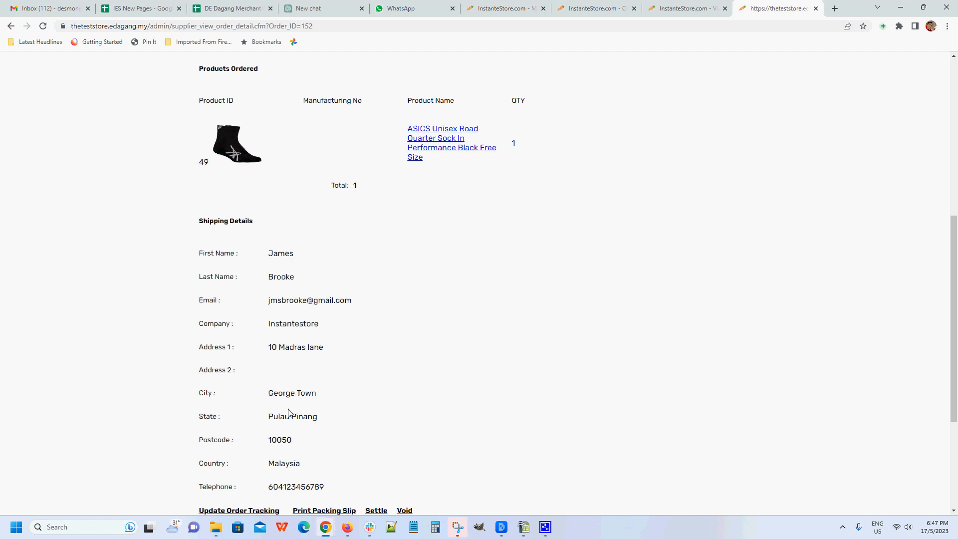
pyautogui.scroll(-2, 448, 272)
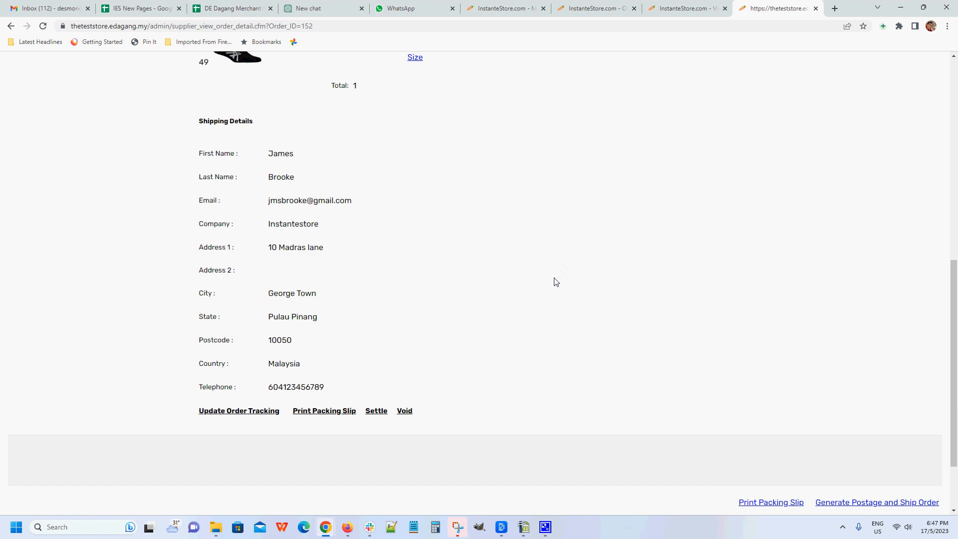
# Step: Start updating the order's tracking and set the date shipped to 17 May 2023
pyautogui.click(243, 413)
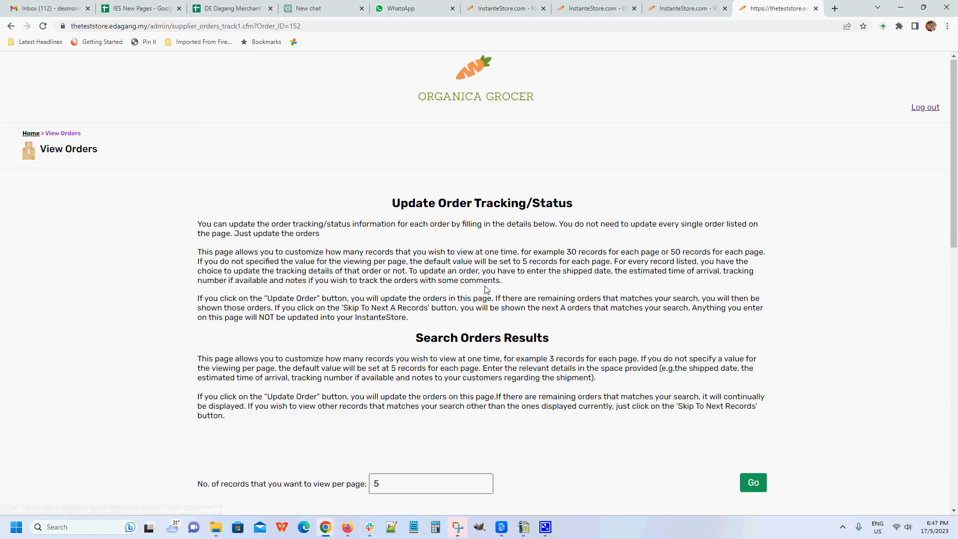
pyautogui.scroll(-8, 495, 291)
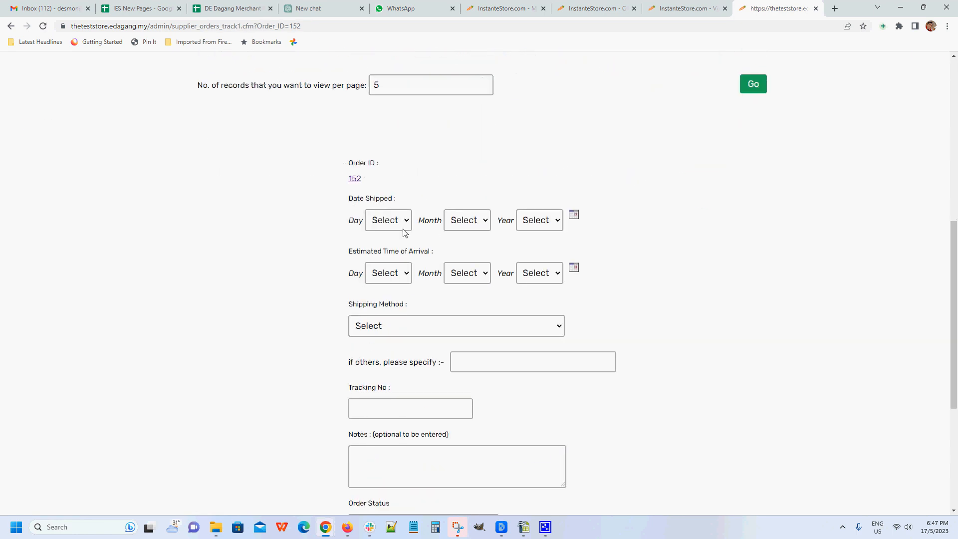
pyautogui.click(407, 222)
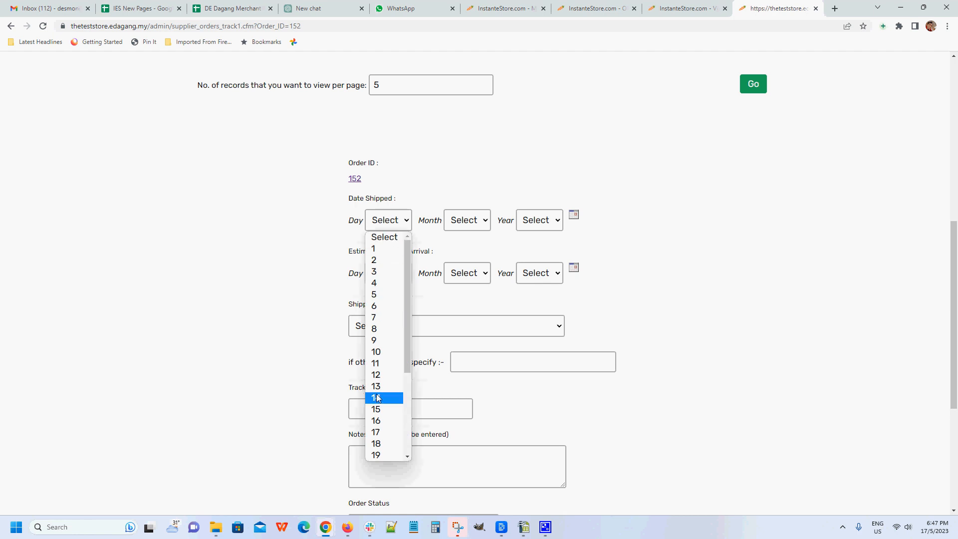
pyautogui.scroll(-3, 382, 394)
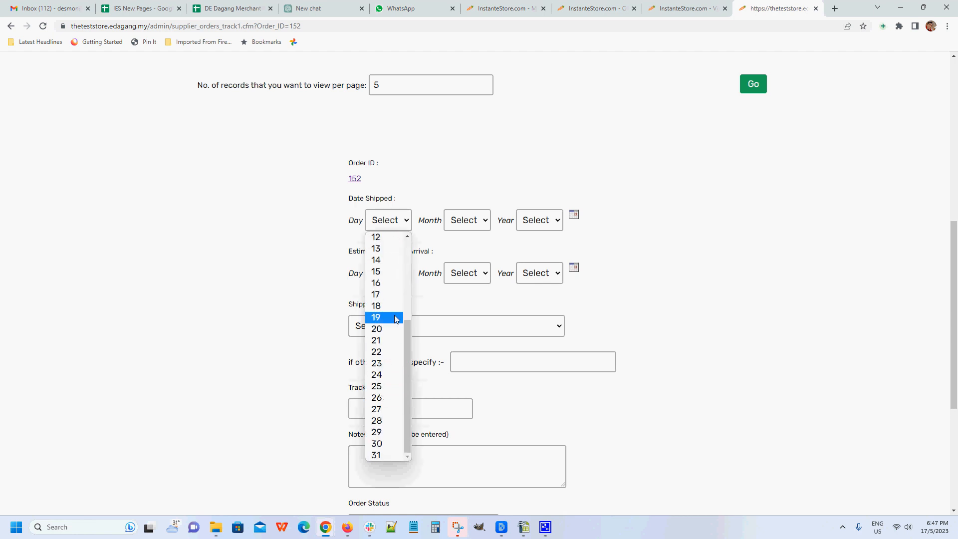
pyautogui.scroll(3, 389, 309)
pyautogui.click(388, 432)
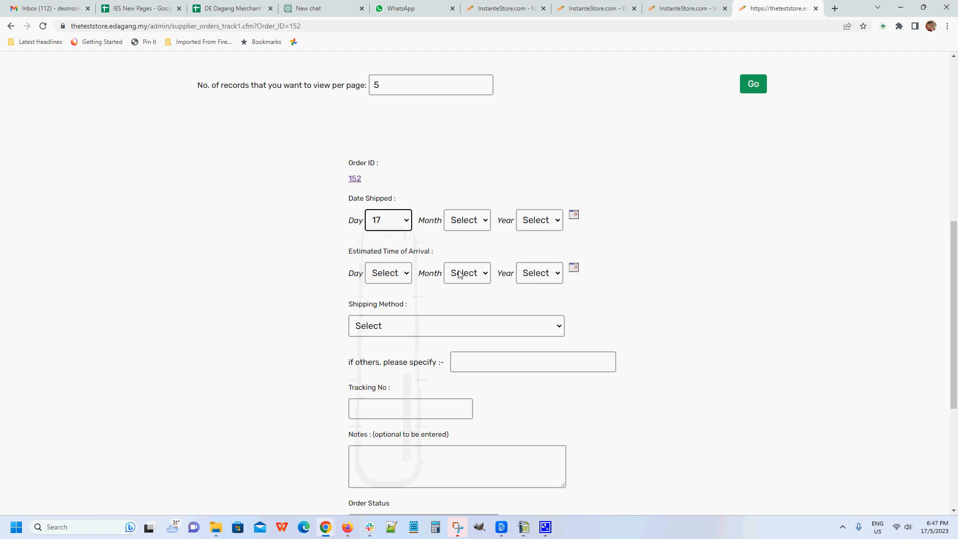
pyautogui.click(468, 221)
pyautogui.click(468, 294)
pyautogui.click(528, 222)
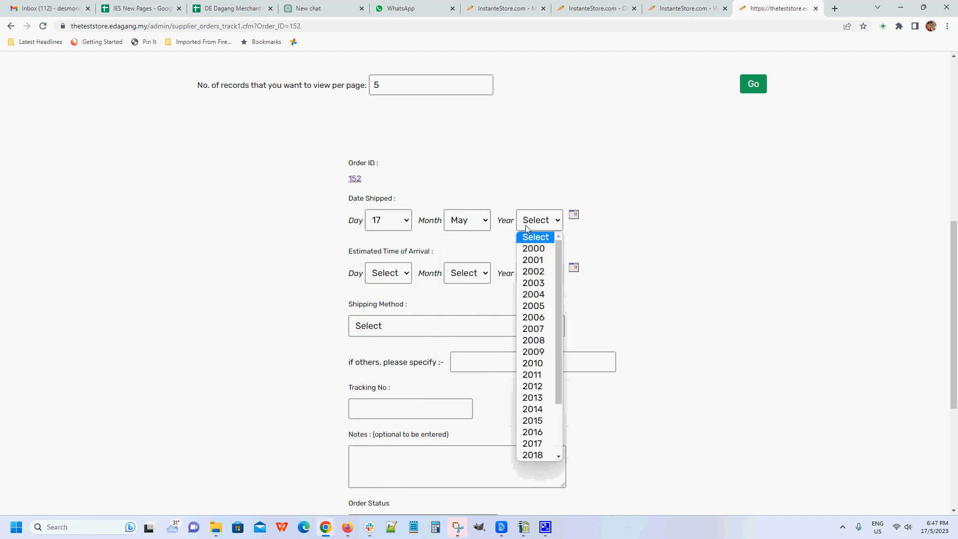
pyautogui.scroll(-2, 533, 306)
pyautogui.click(537, 448)
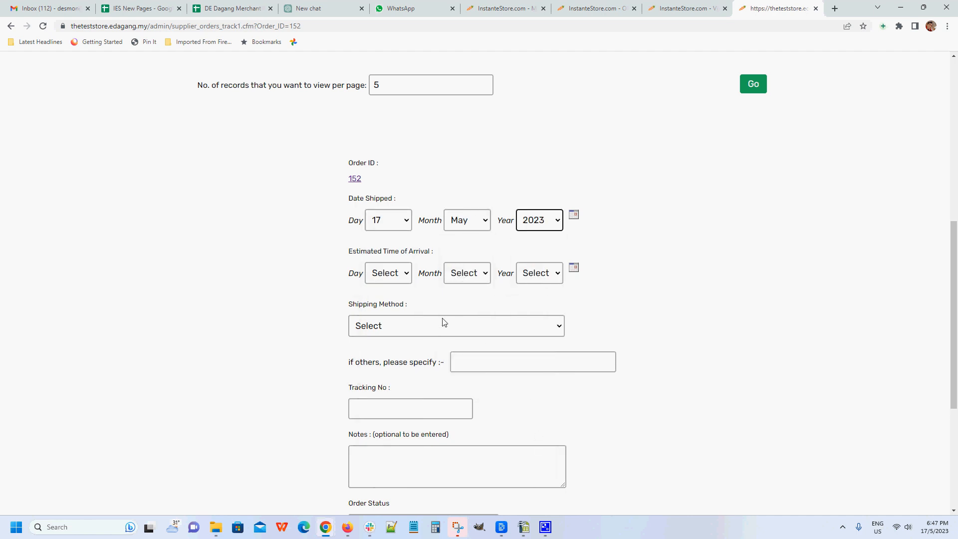
# Step: Set the order's estimated time of arrival to 21 May 2023
pyautogui.click(390, 276)
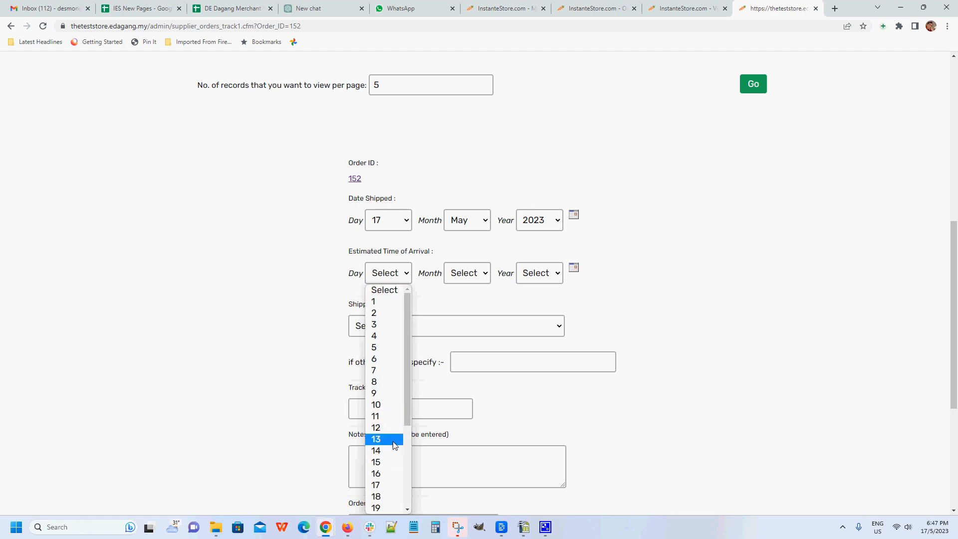
pyautogui.scroll(-4, 394, 439)
pyautogui.click(390, 392)
pyautogui.click(467, 273)
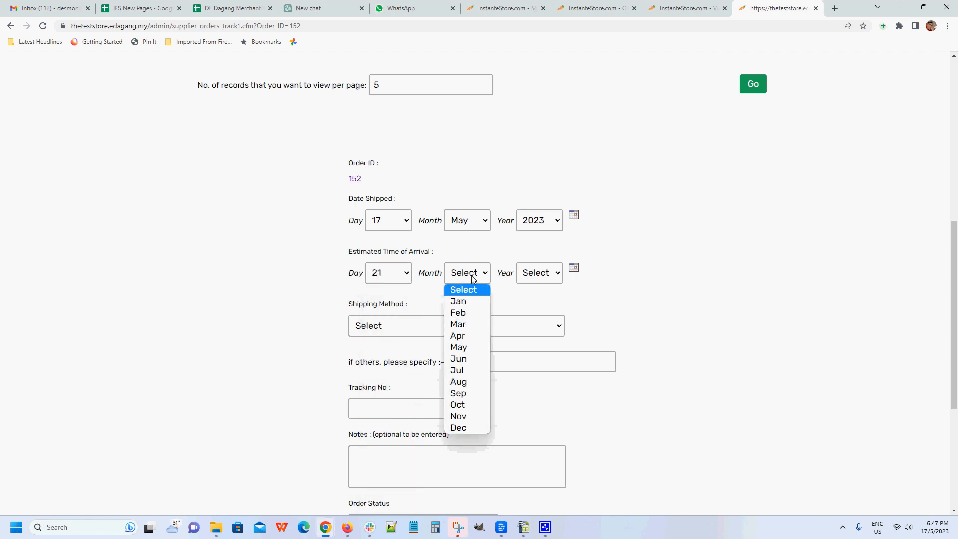
pyautogui.click(474, 347)
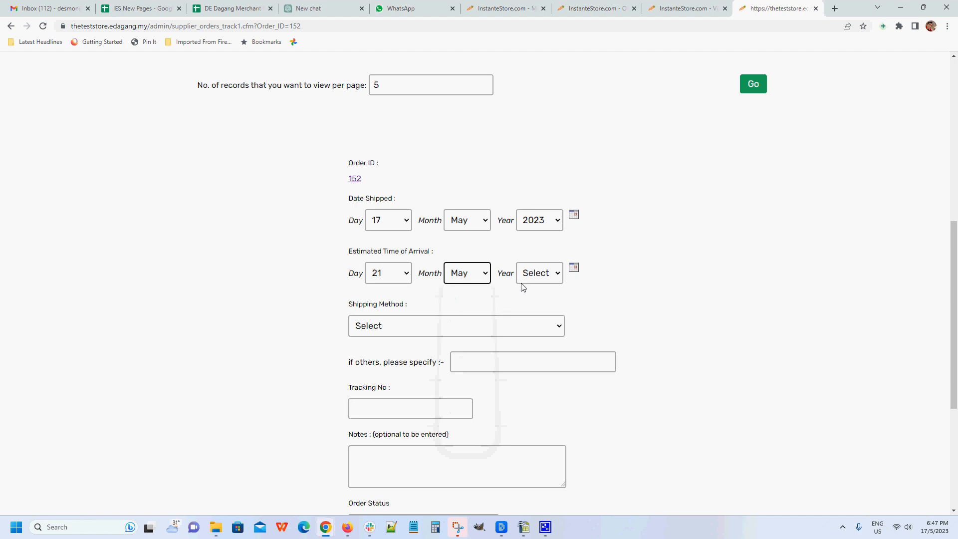
pyautogui.click(538, 274)
pyautogui.scroll(-2, 534, 399)
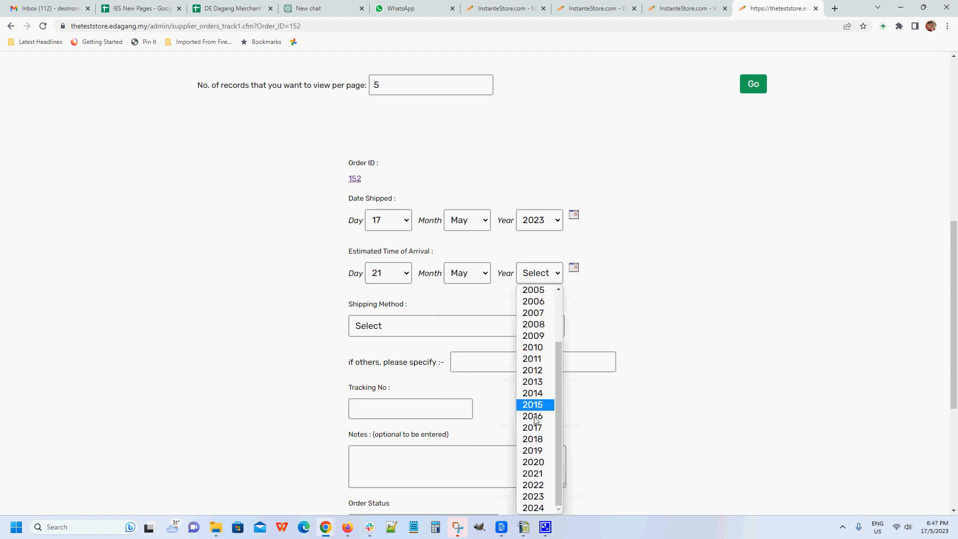
pyautogui.click(541, 496)
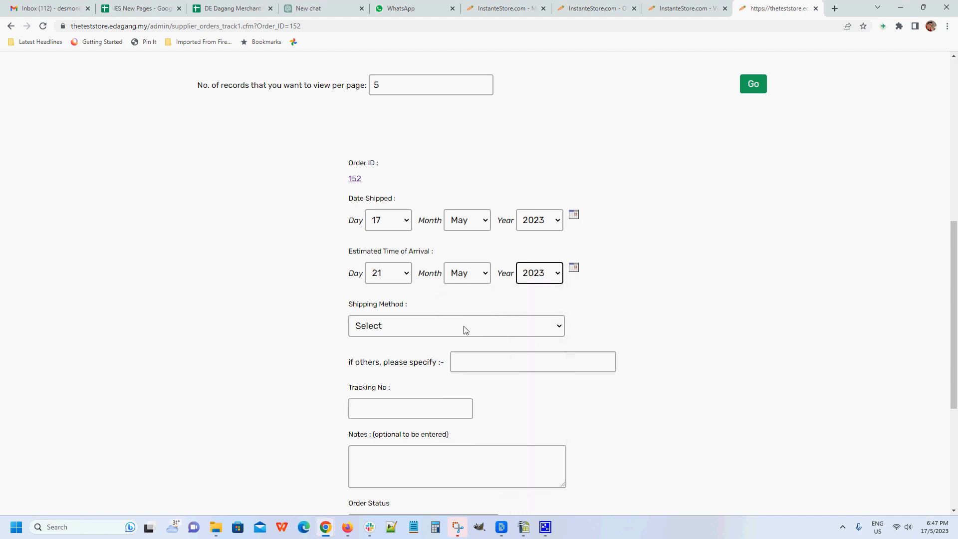
# Step: Choose FedEx -- U.S. FedEx Ground as the order's shipping method
pyautogui.scroll(-1, 470, 326)
pyautogui.click(408, 276)
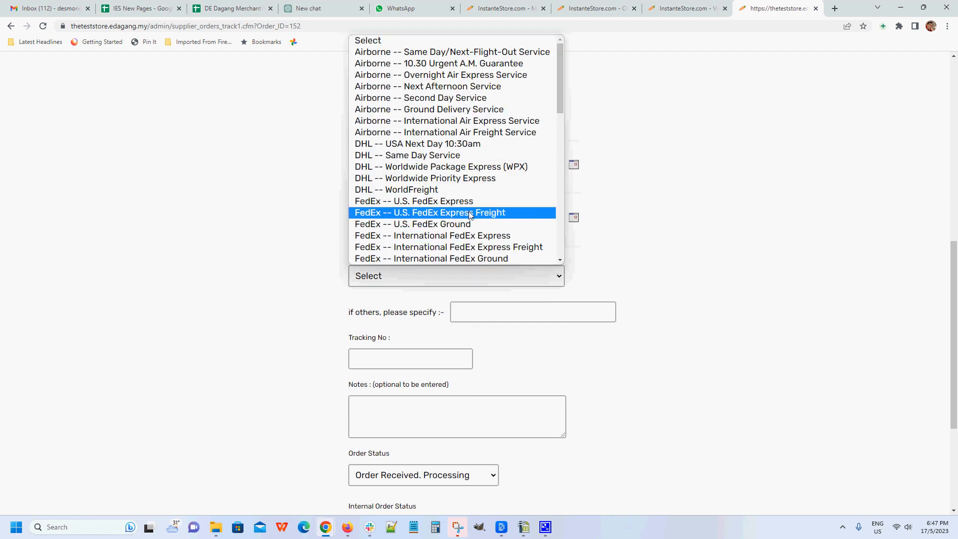
pyautogui.click(713, 142)
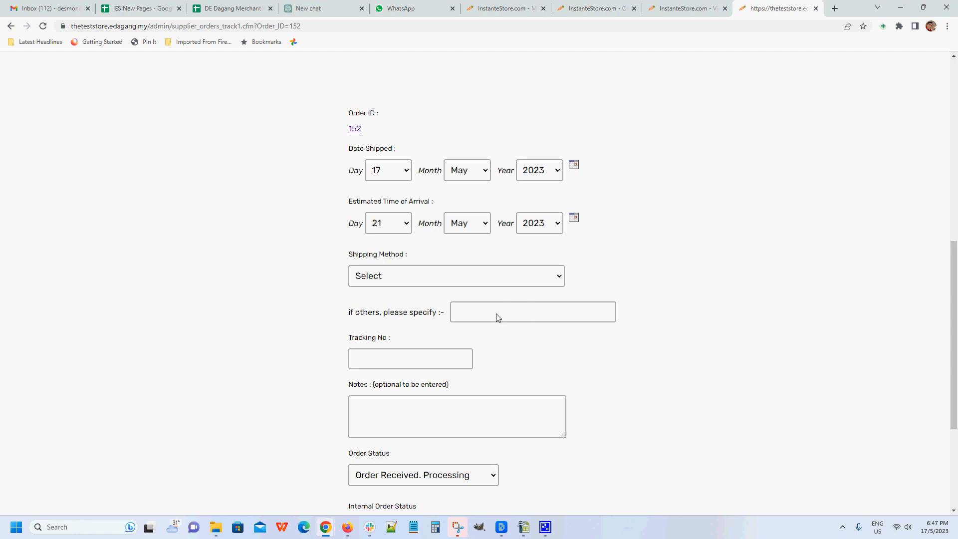
pyautogui.click(477, 276)
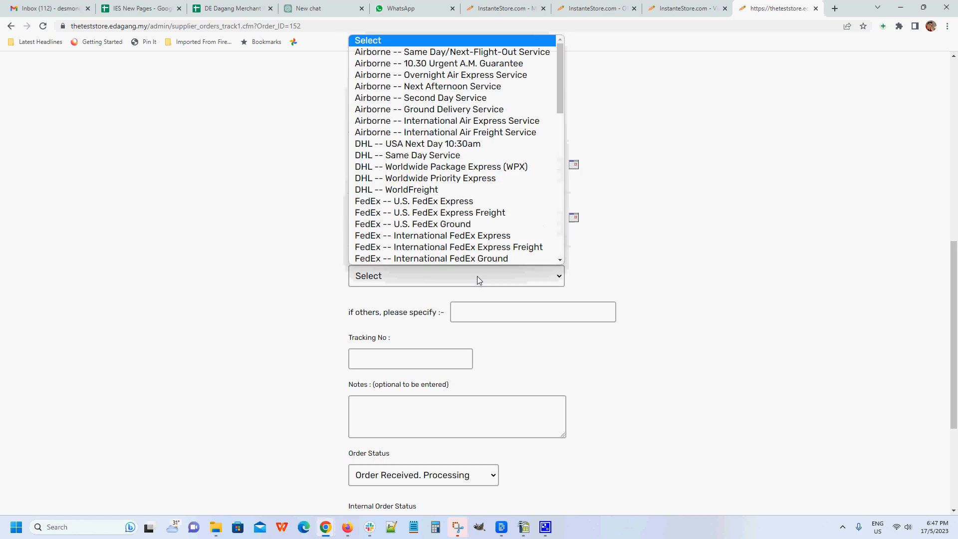
pyautogui.click(491, 225)
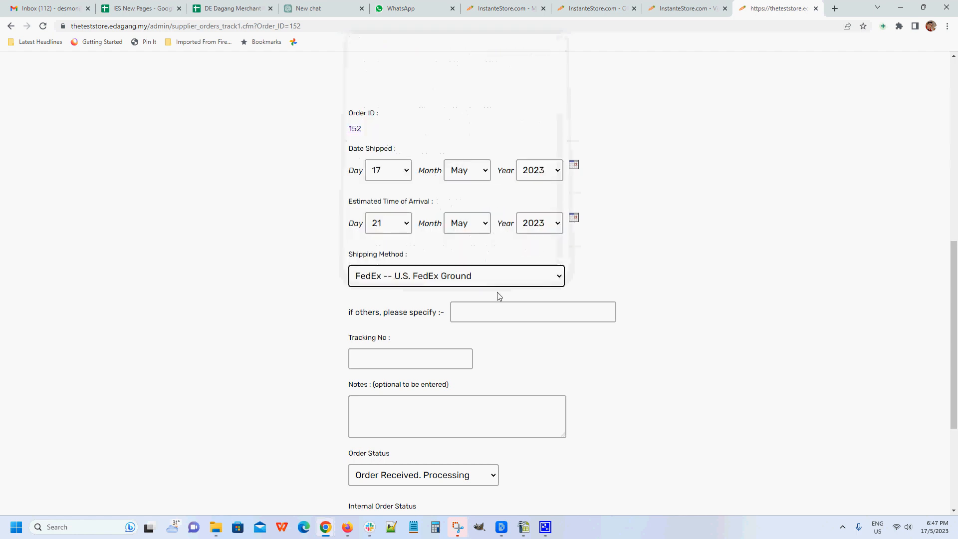
# Step: Enter 3426342fjk as the order's tracking number
pyautogui.scroll(-1, 476, 350)
pyautogui.click(438, 314)
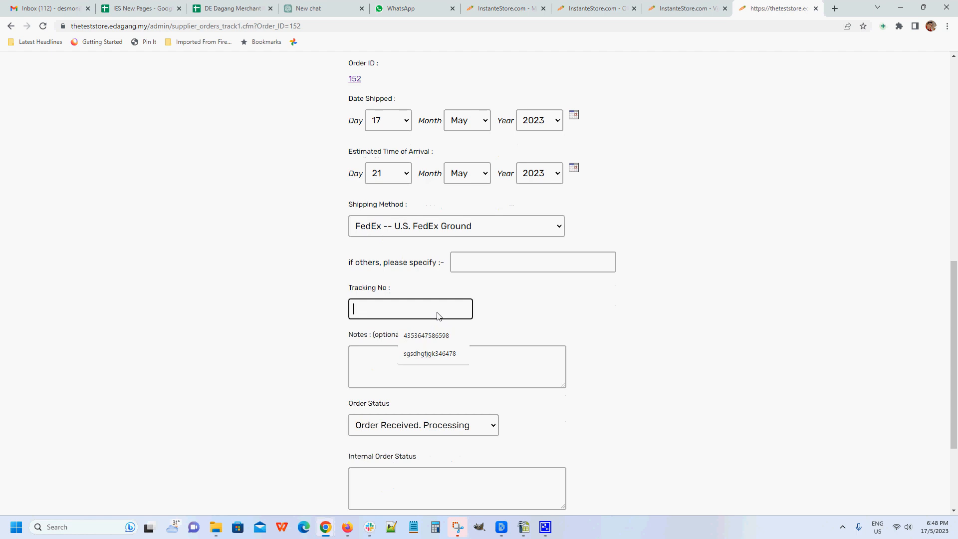
pyautogui.write('3426342fjk')
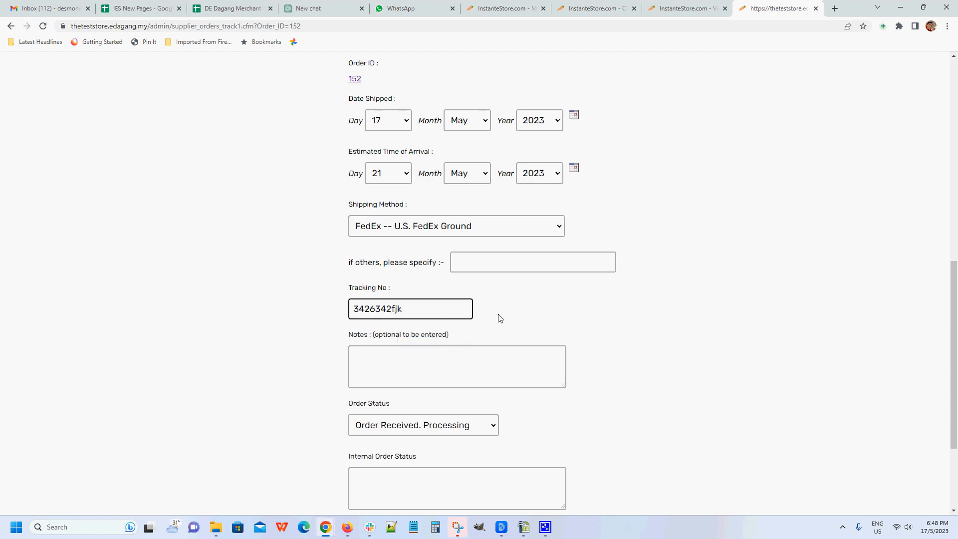
# Step: Set the order status to Order Sent in the order's tracking form
pyautogui.scroll(-1, 483, 363)
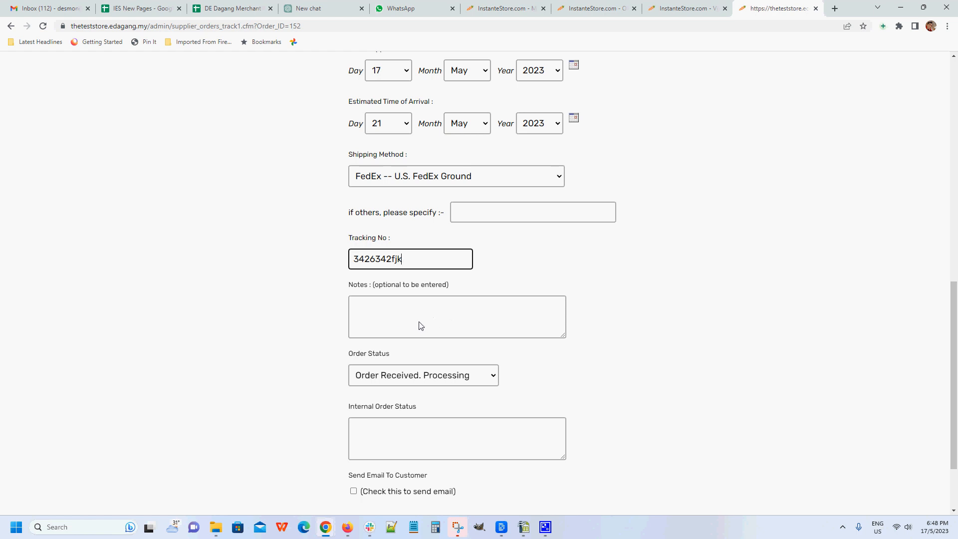
pyautogui.scroll(-1, 532, 345)
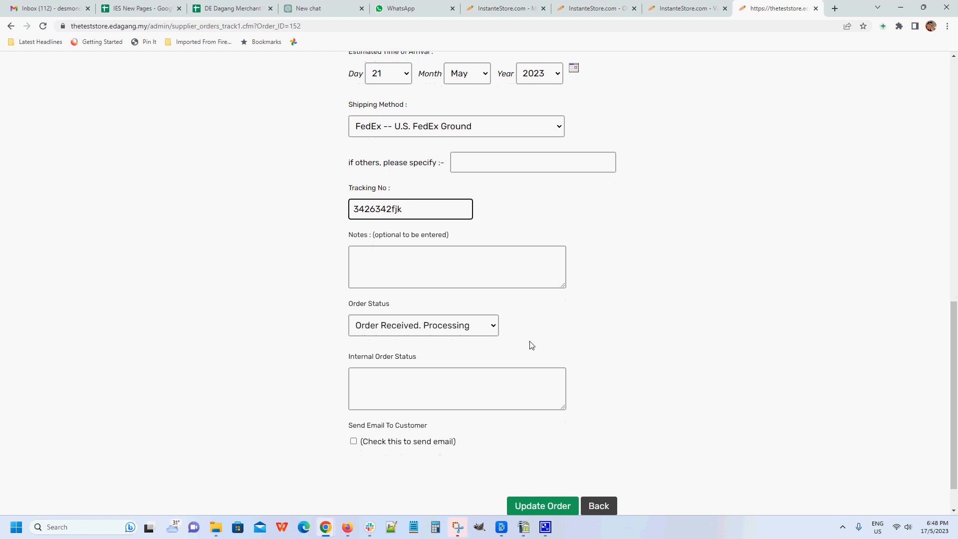
pyautogui.click(495, 327)
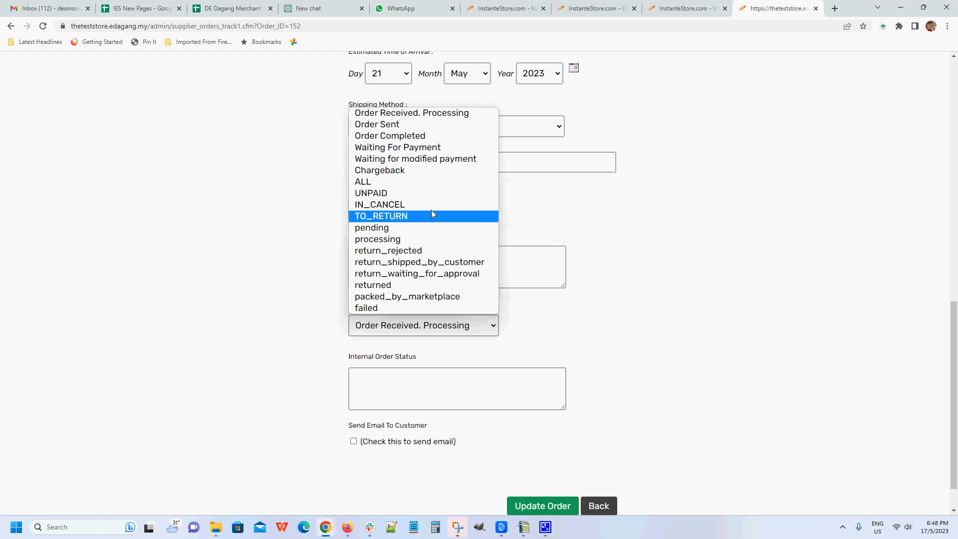
pyautogui.click(439, 125)
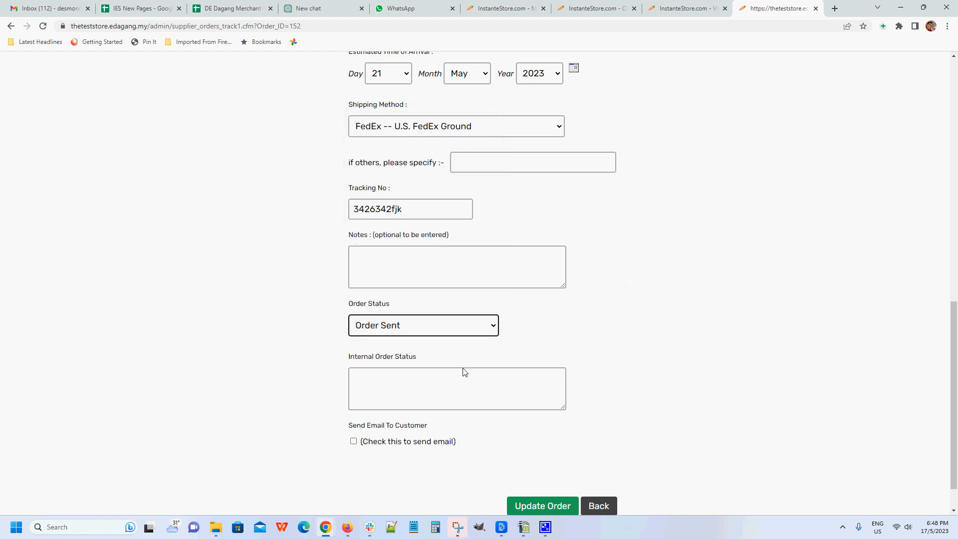
# Step: Enable sending an email to the customer, leave the internal order status blank, and submit the order update
pyautogui.click(393, 388)
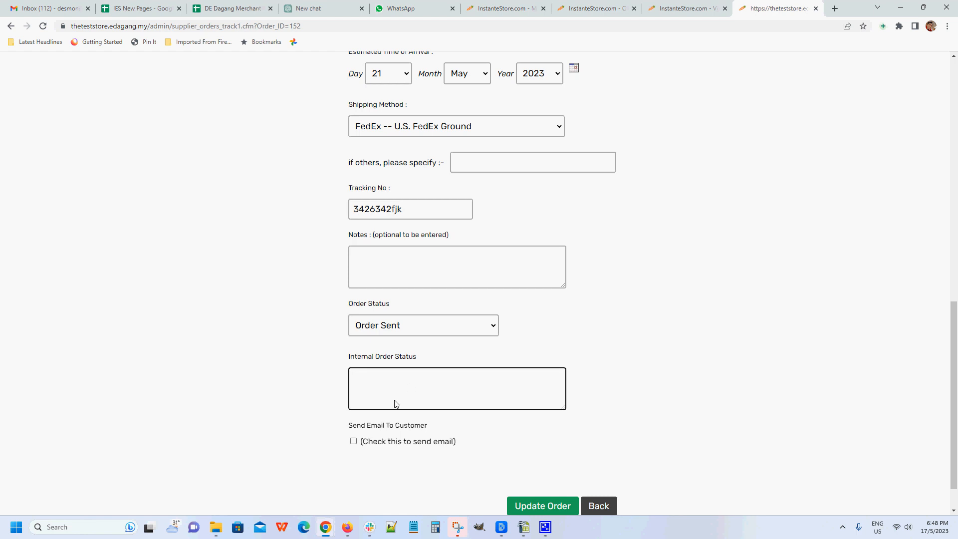
pyautogui.click(354, 441)
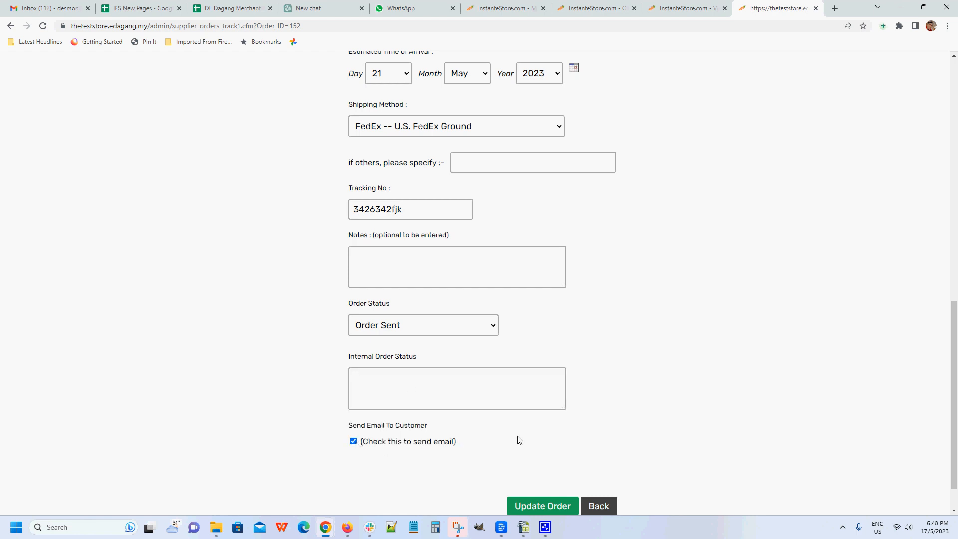
pyautogui.scroll(-1, 518, 440)
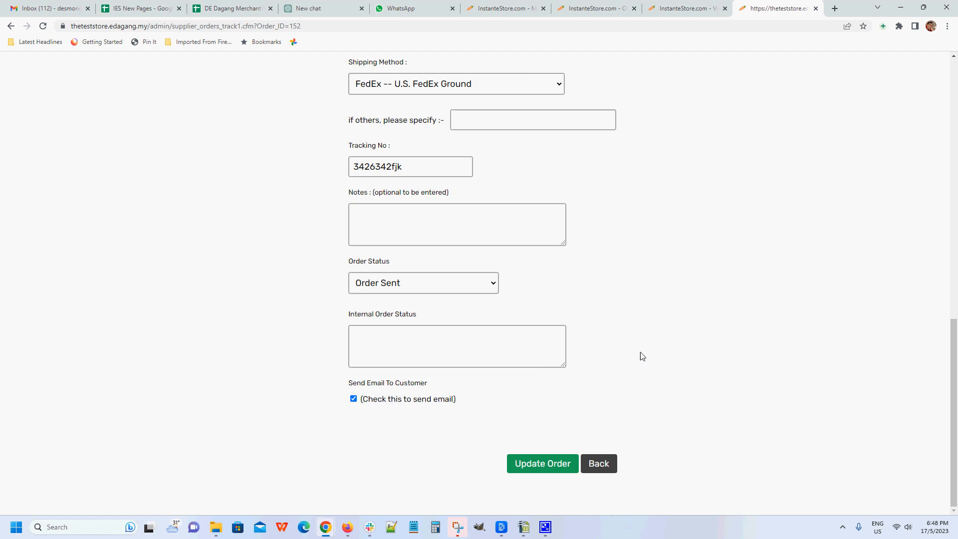
pyautogui.scroll(2, 658, 345)
pyautogui.scroll(1, 658, 345)
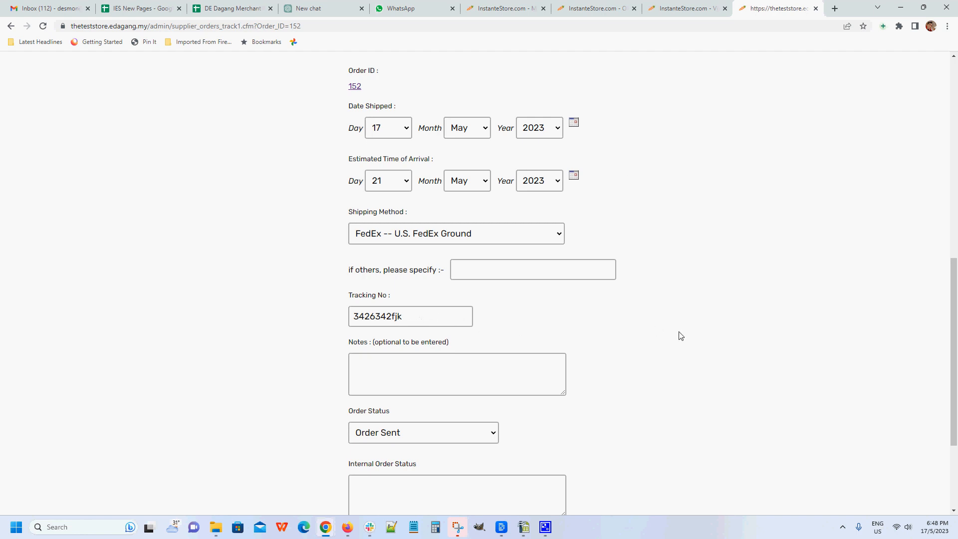
pyautogui.scroll(-2, 684, 336)
pyautogui.scroll(-1, 687, 340)
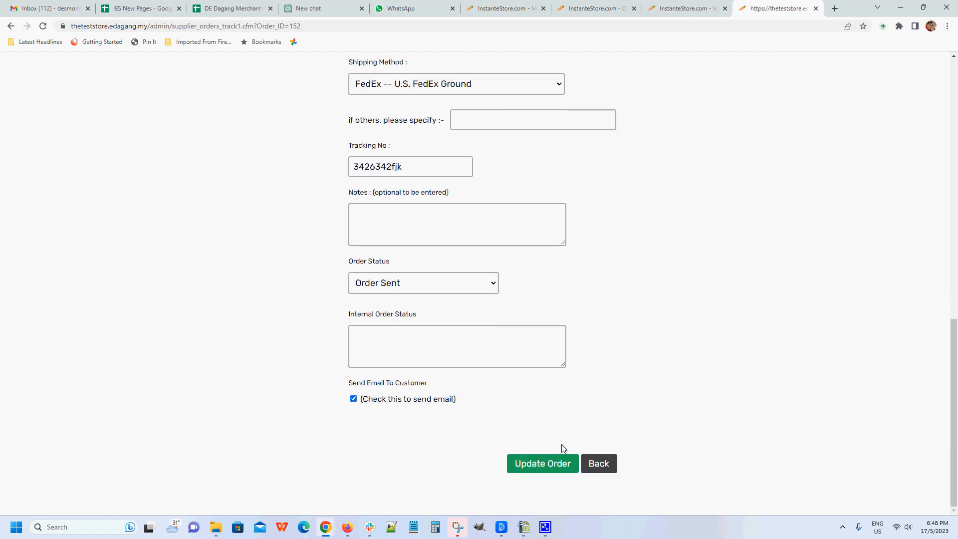
pyautogui.click(541, 460)
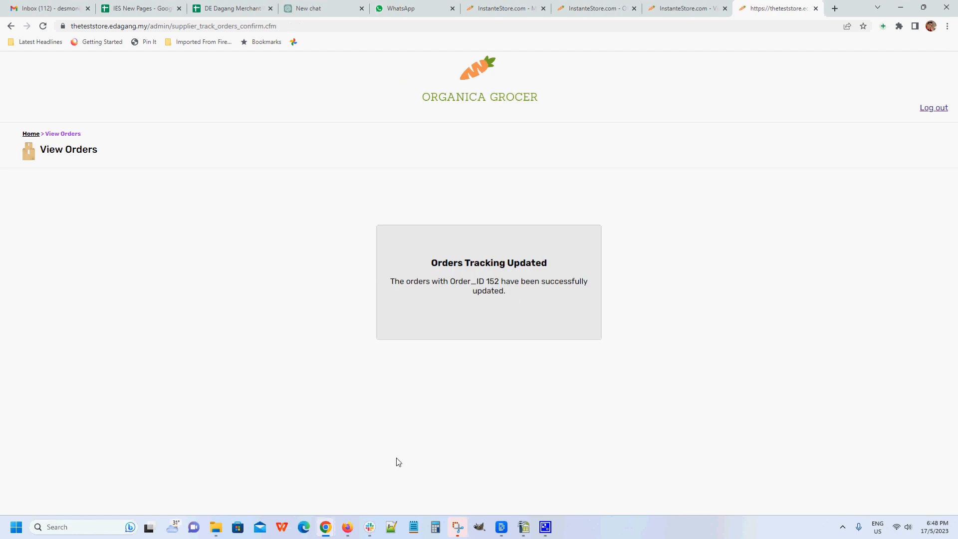
# Step: Switch to the store admin's order listing and reload it to check the updated order's status
pyautogui.click(595, 10)
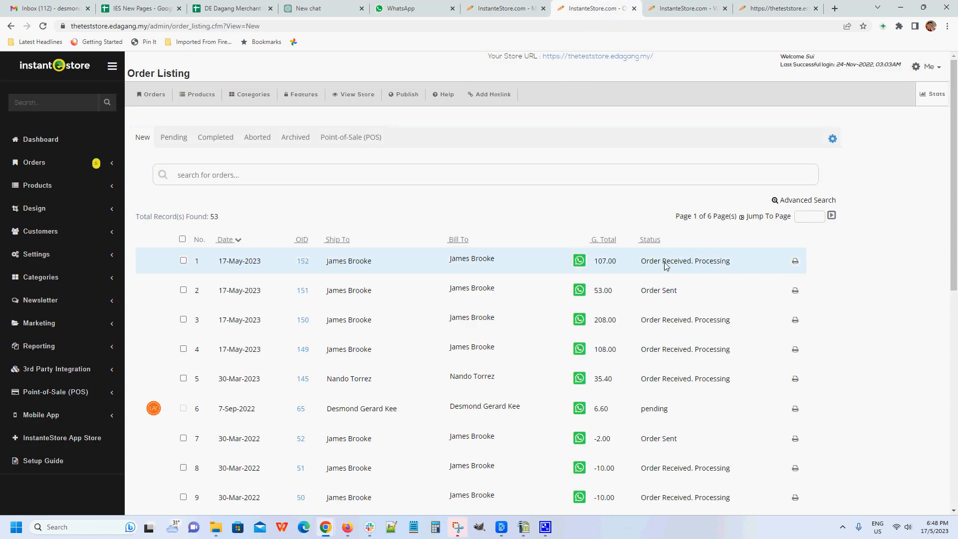
pyautogui.press('F5')
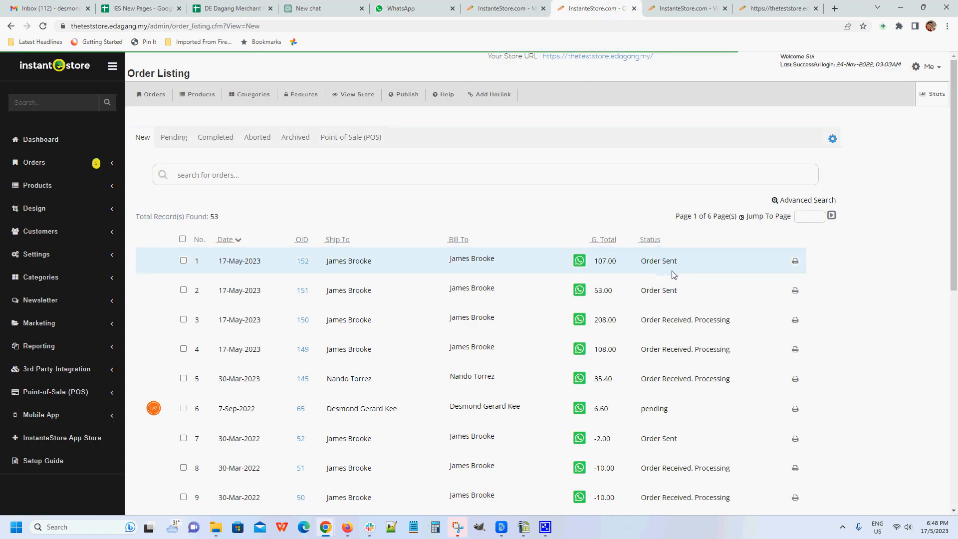